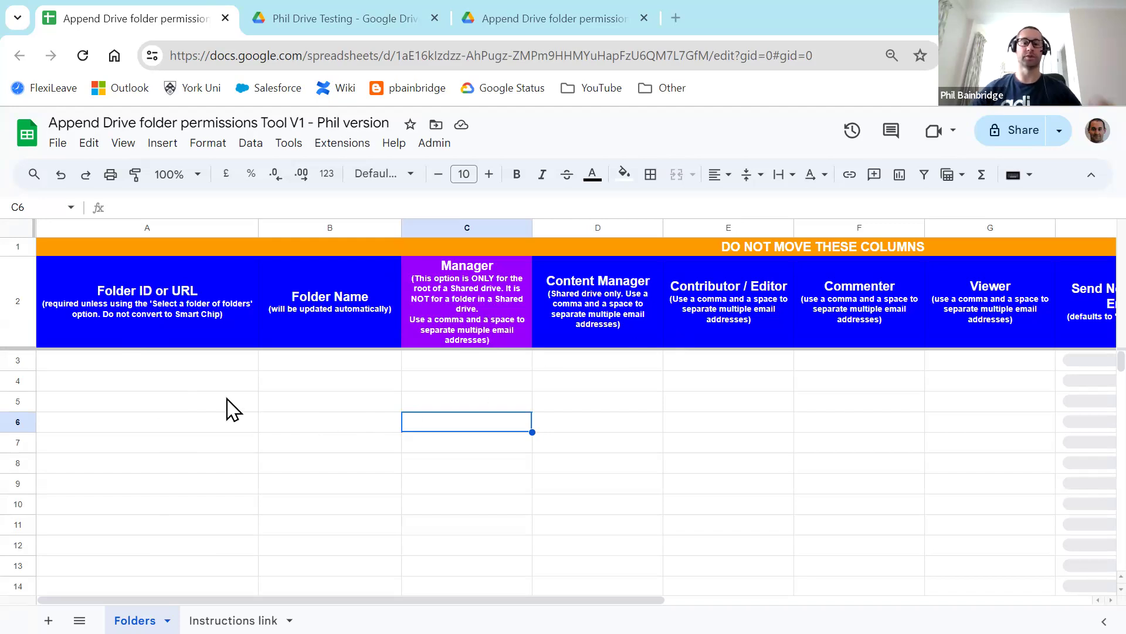
Step: Switch to the Google Drive tab showing the testing shared drive's folder list
{"action": "left_click", "coordinate": [343, 17]}
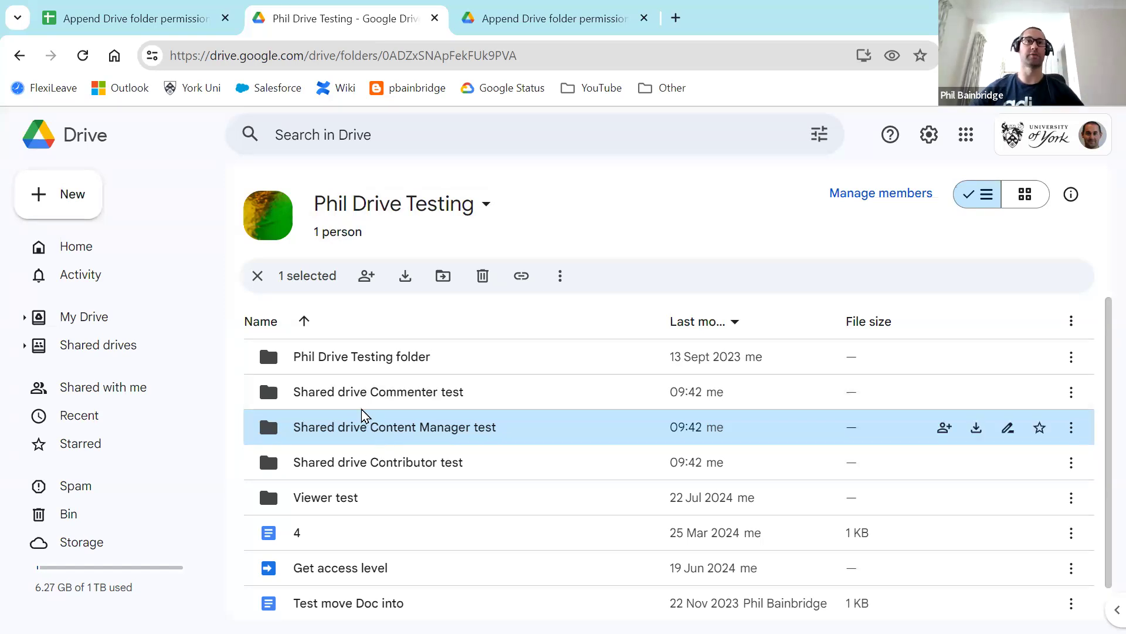
Step: Copy the shared drive's ID from the Drive web address into cell A3 of the permissions sheet
{"action": "left_click", "coordinate": [378, 393]}
{"action": "left_click", "coordinate": [372, 431]}
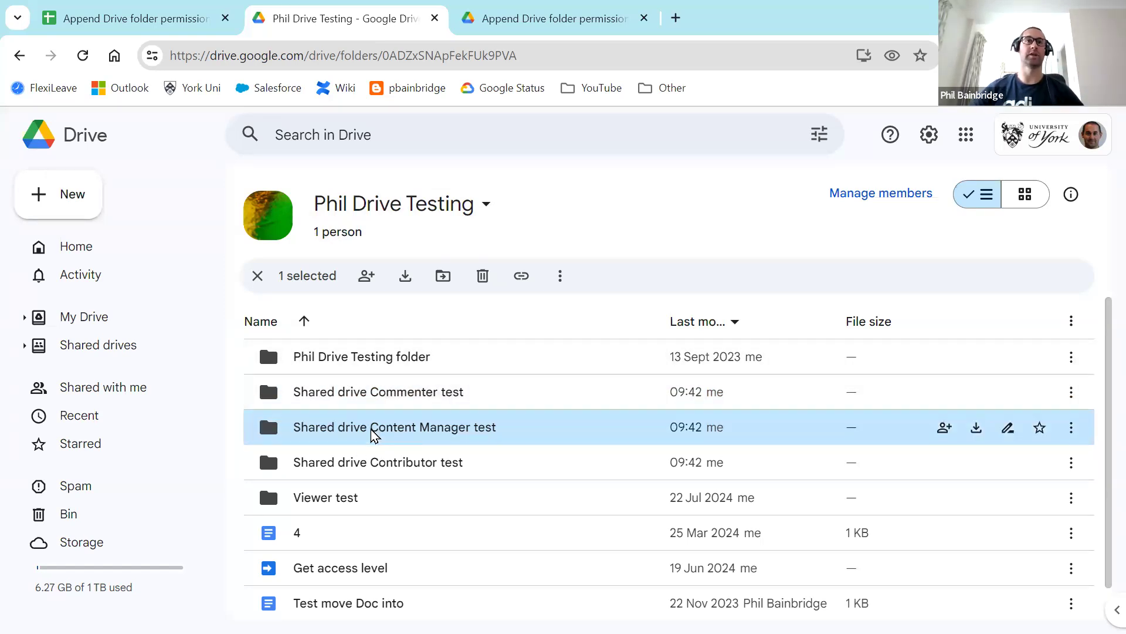
{"action": "left_click", "coordinate": [377, 467]}
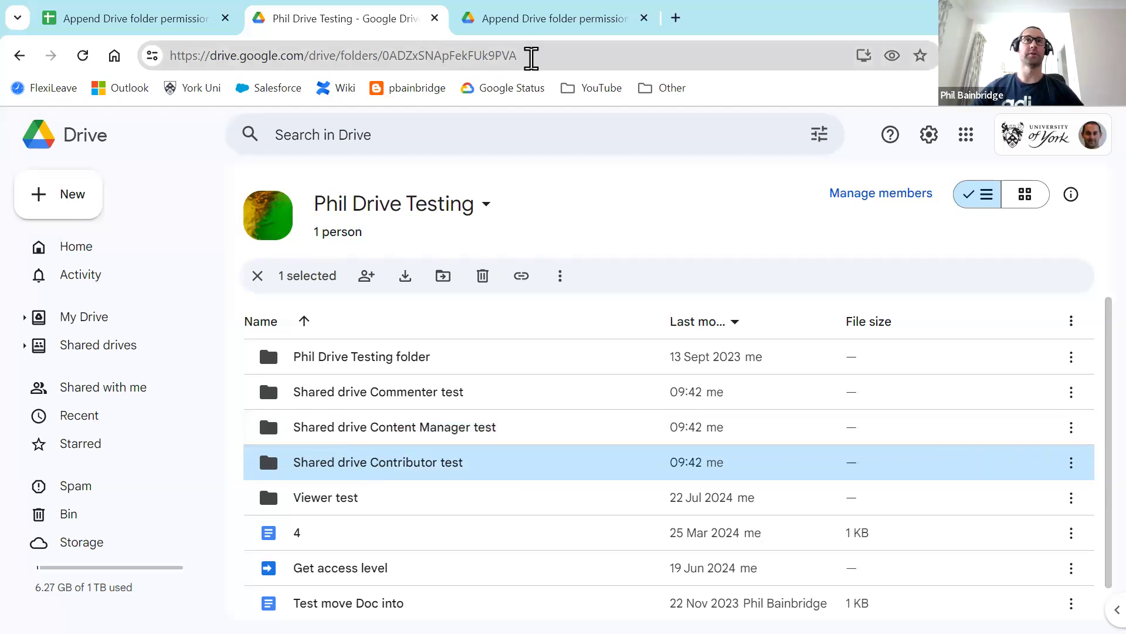
{"action": "left_click_drag", "start_coordinate": [531, 55], "coordinate": [383, 56]}
{"action": "key", "text": "ctrl+c"}
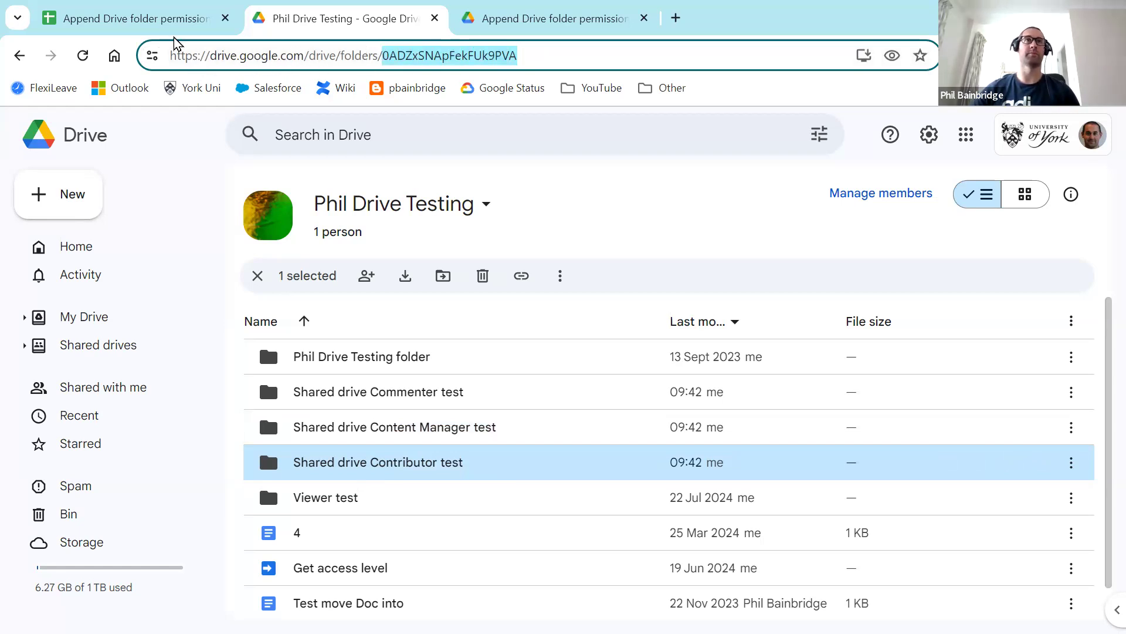
{"action": "left_click", "coordinate": [129, 18]}
{"action": "left_click", "coordinate": [125, 364]}
{"action": "key", "text": "ctrl+v"}
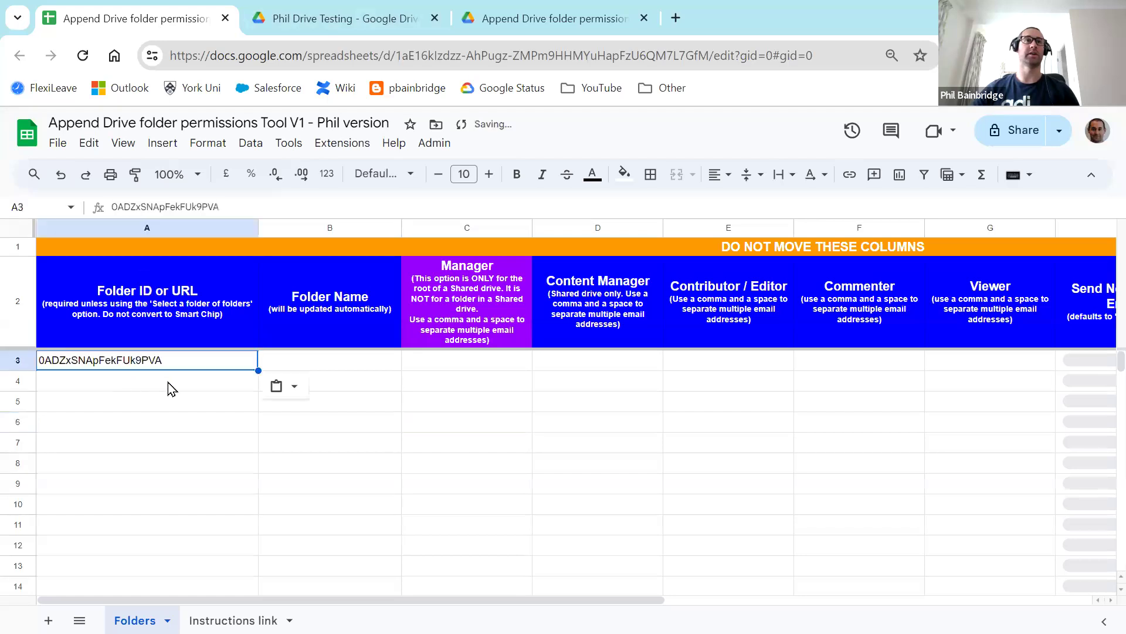
Step: Review the folder ID in A3, the Folder Name cell B3 and the Manager header note, then return to Drive
{"action": "left_click", "coordinate": [183, 406]}
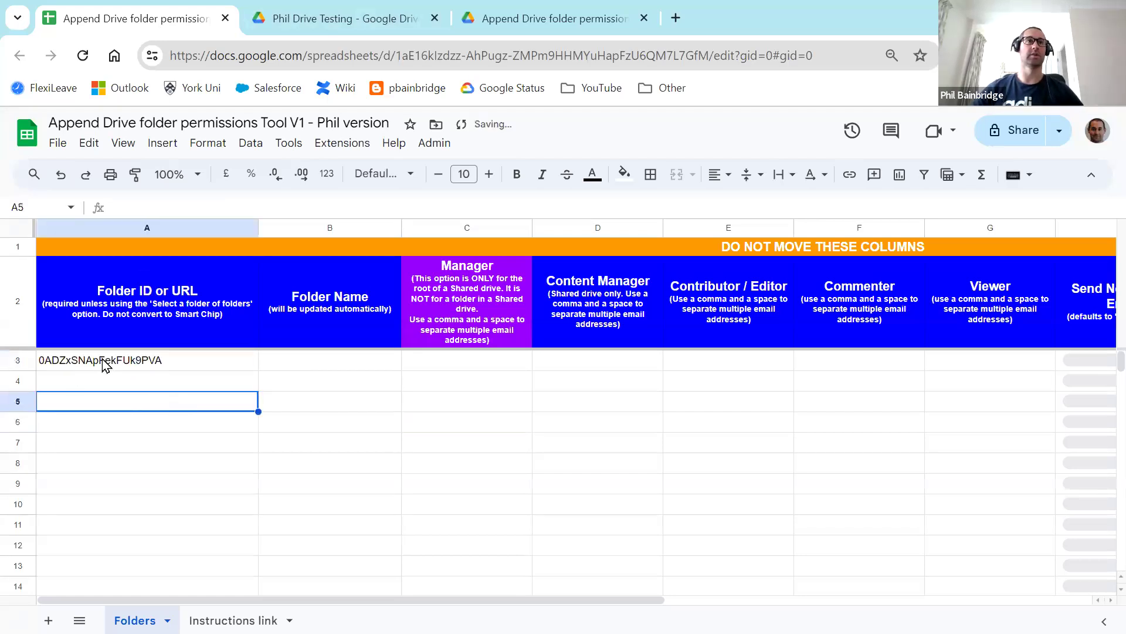
{"action": "left_click", "coordinate": [124, 365]}
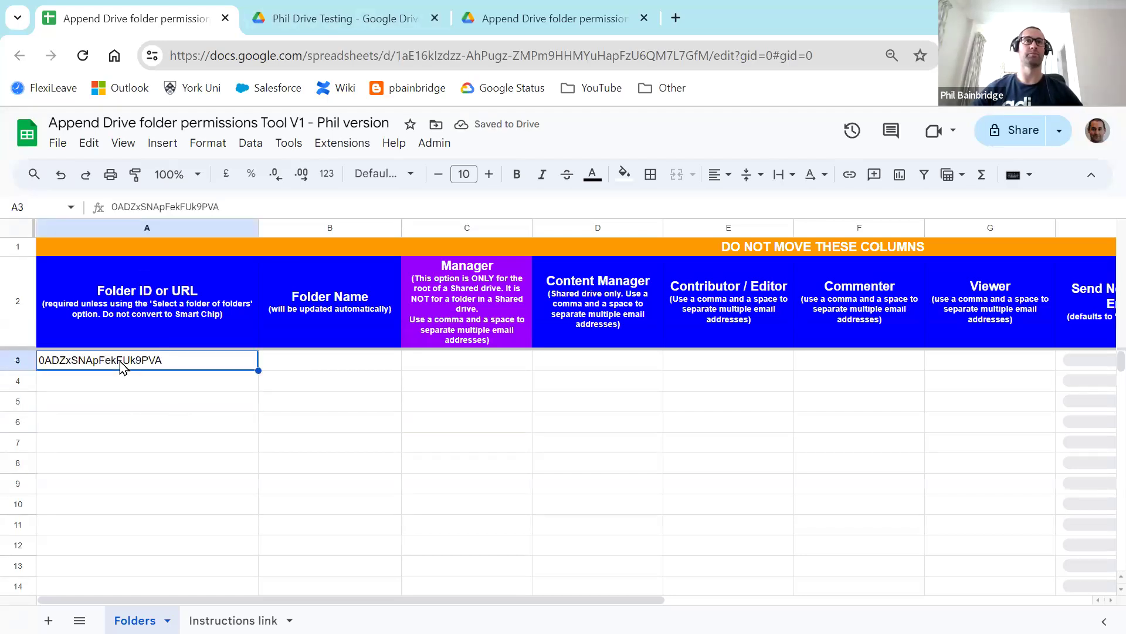
{"action": "left_click", "coordinate": [329, 363]}
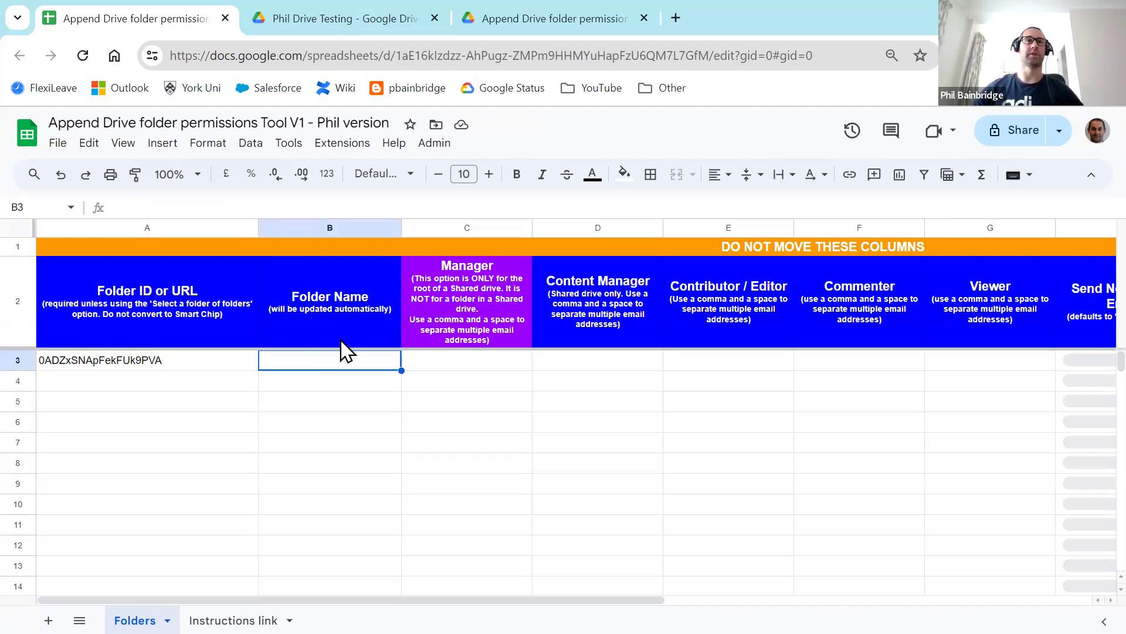
{"action": "left_click", "coordinate": [465, 277]}
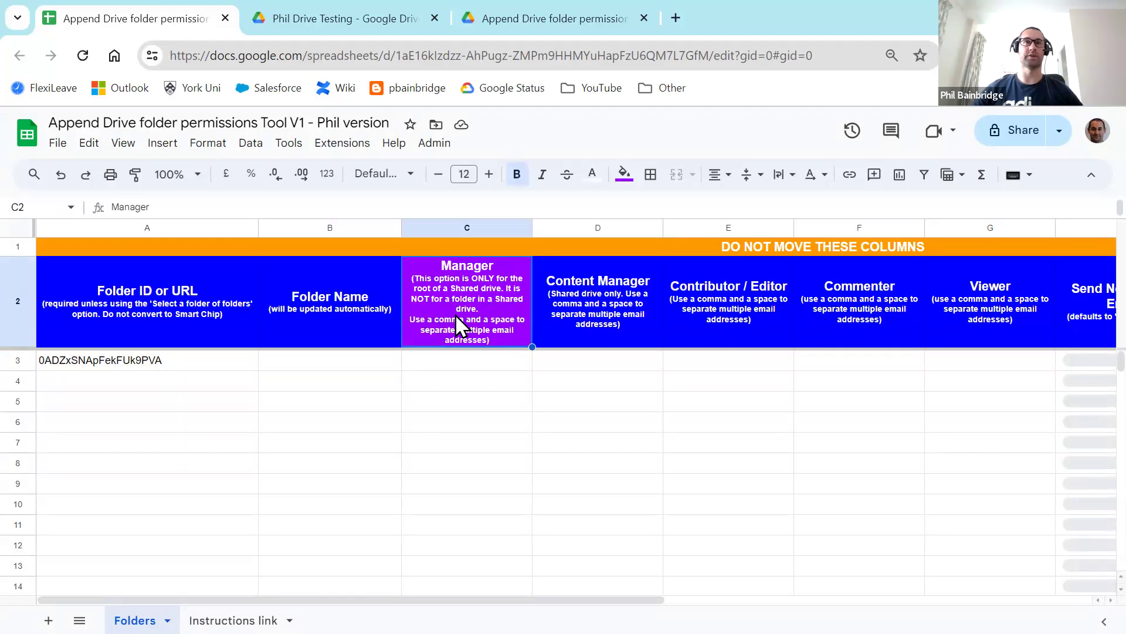
{"action": "left_click", "coordinate": [348, 27]}
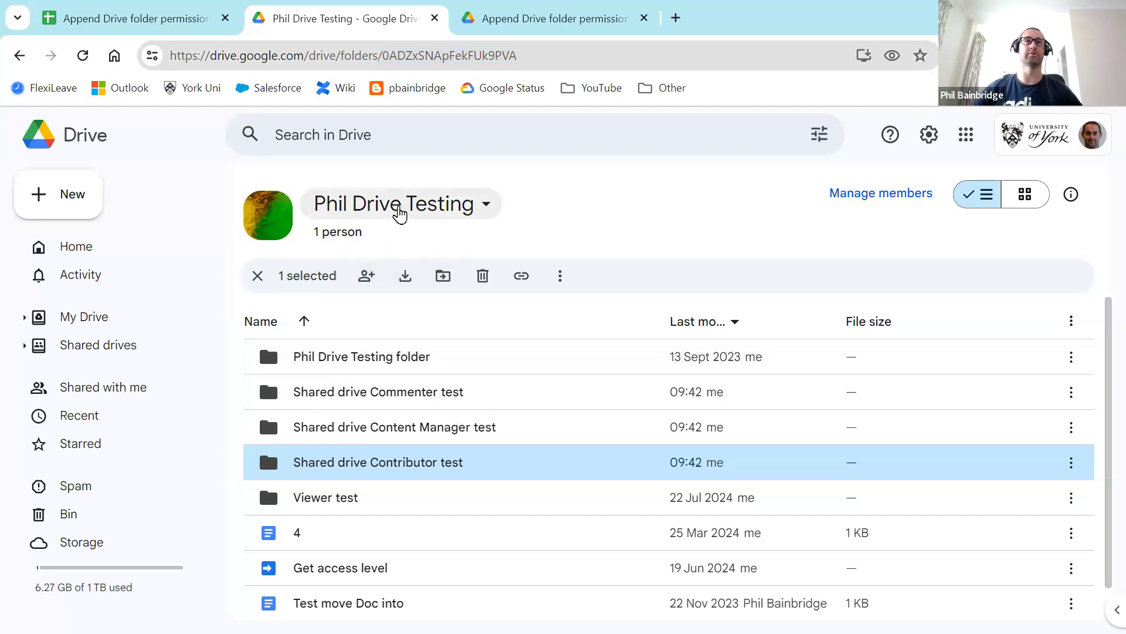
Step: Look inside the drive's testing subfolder, return to the drive's top level, then go back to the sheet
{"action": "left_click", "coordinate": [390, 359]}
{"action": "double_click", "coordinate": [388, 359]}
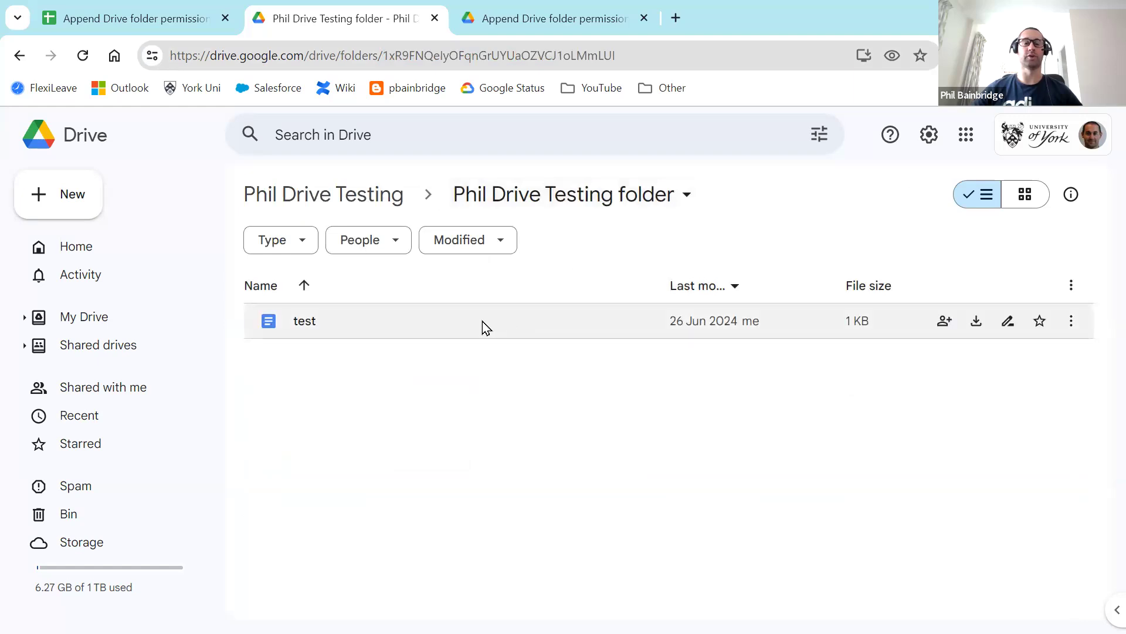
{"action": "left_click", "coordinate": [326, 198]}
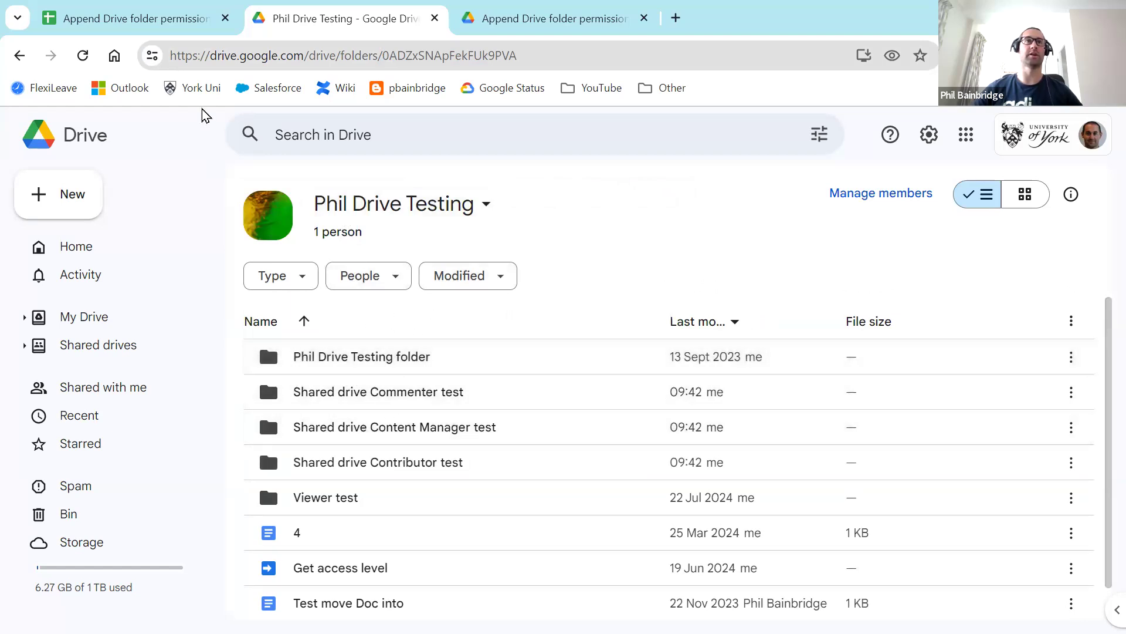
{"action": "left_click", "coordinate": [171, 24]}
Step: Enter the manager's e-mail address in the Manager cell C3
{"action": "left_click", "coordinate": [434, 368]}
{"action": "key", "text": "Return"}
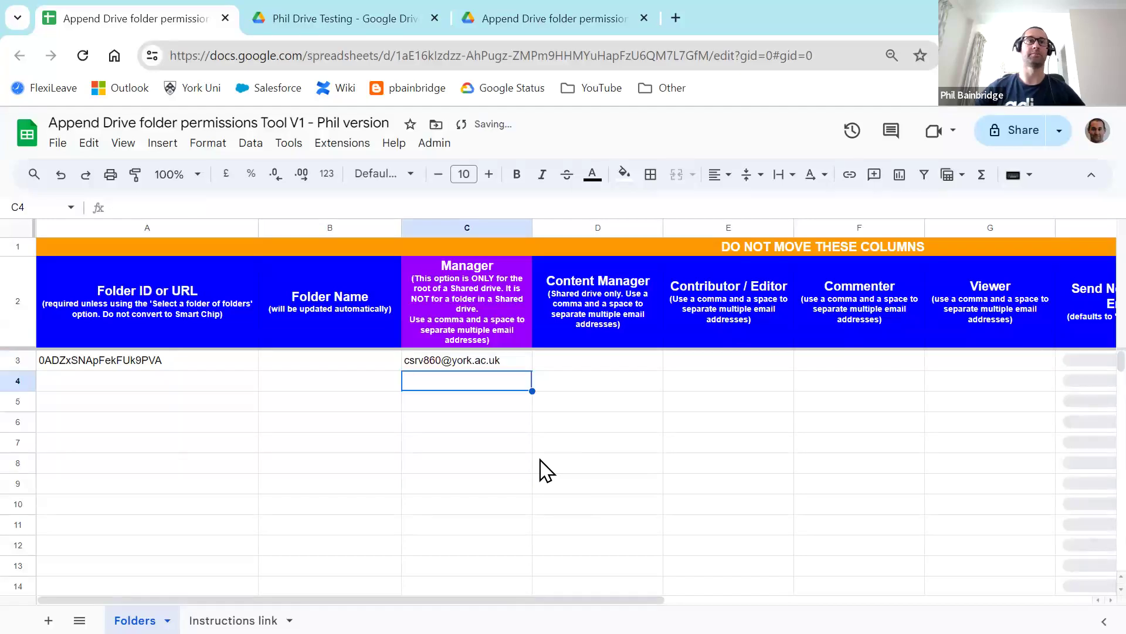
{"action": "left_click", "coordinate": [508, 464]}
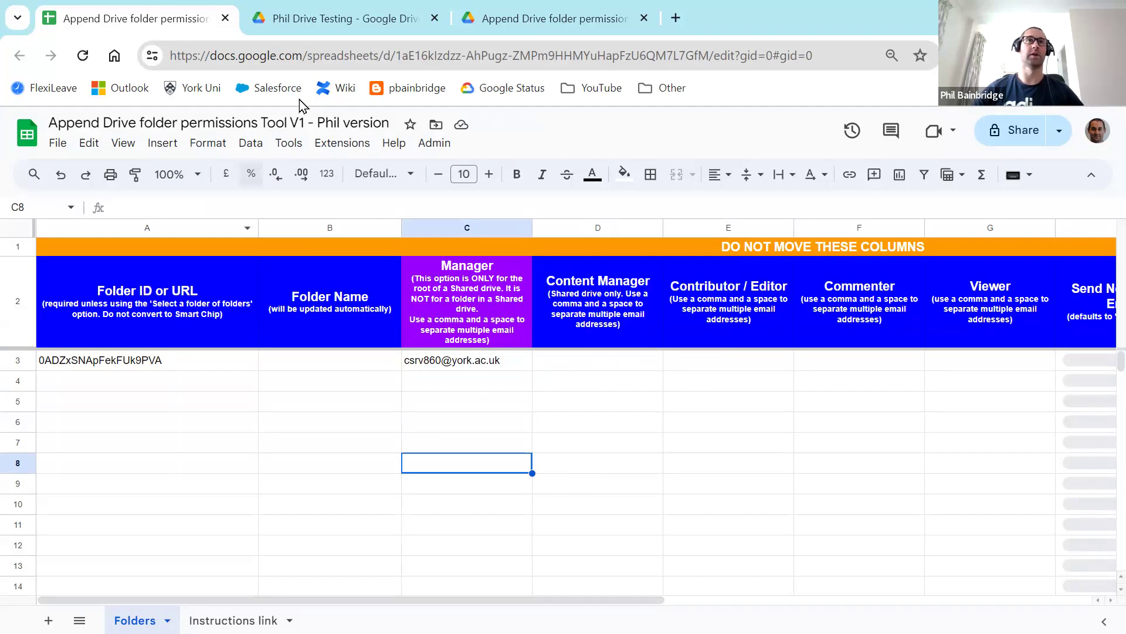
Step: Copy the Shared drive Commenter test folder's ID from its Drive address into cell A4
{"action": "left_click", "coordinate": [320, 18]}
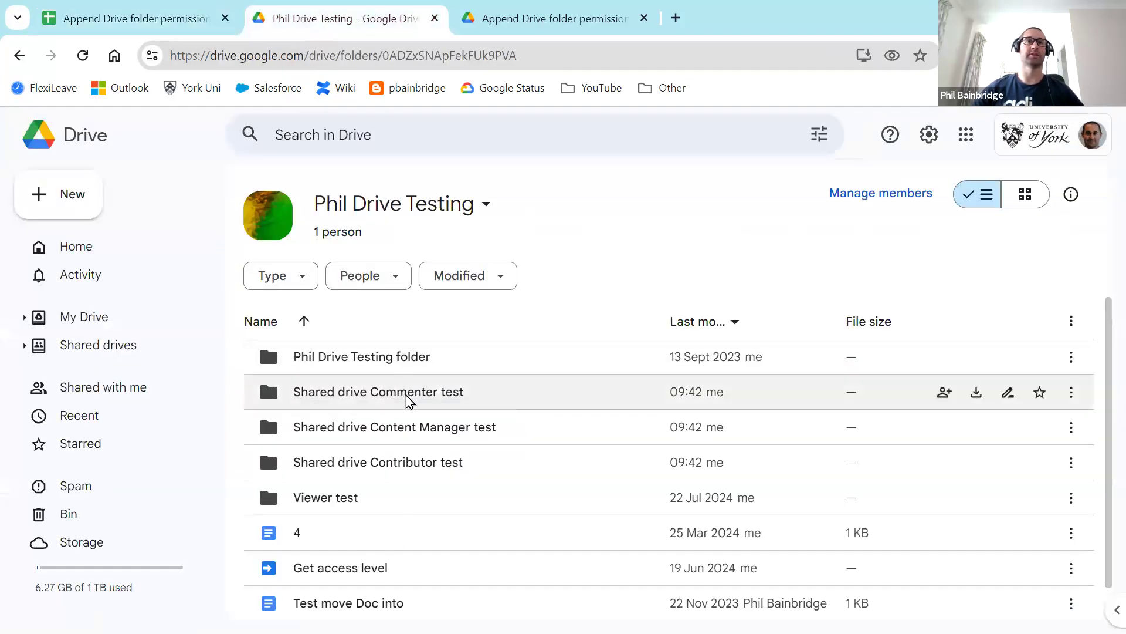
{"action": "double_click", "coordinate": [408, 398]}
{"action": "left_click", "coordinate": [613, 55]}
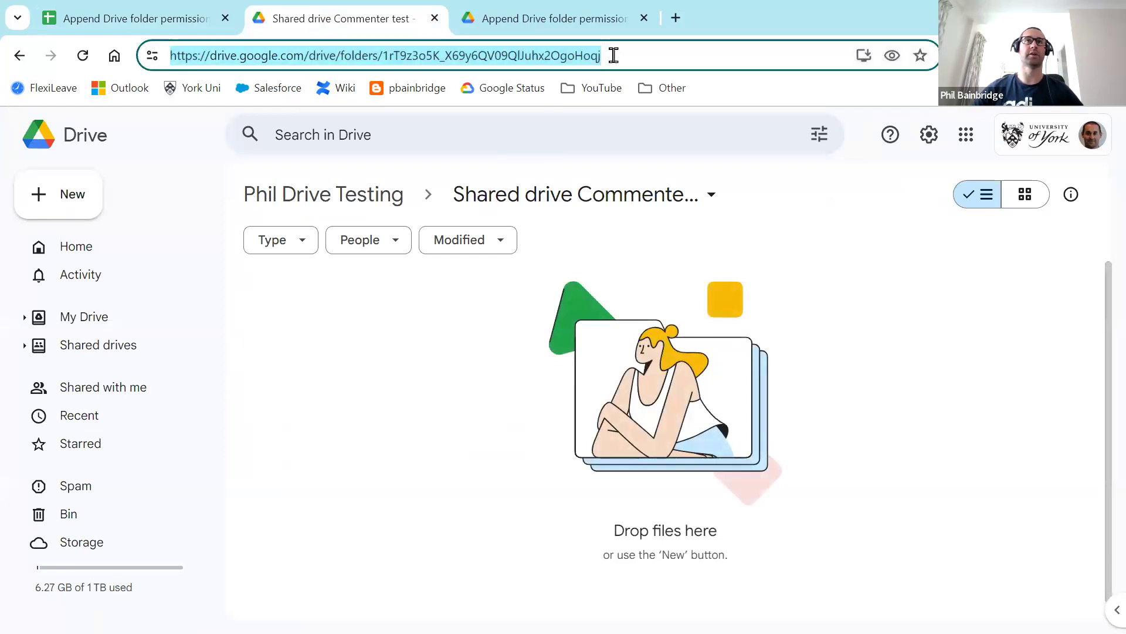
{"action": "left_click_drag", "start_coordinate": [644, 56], "coordinate": [373, 60]}
{"action": "key", "text": "ctrl+c"}
{"action": "left_click", "coordinate": [159, 18]}
{"action": "left_click", "coordinate": [113, 382]}
{"action": "key", "text": "ctrl+v"}
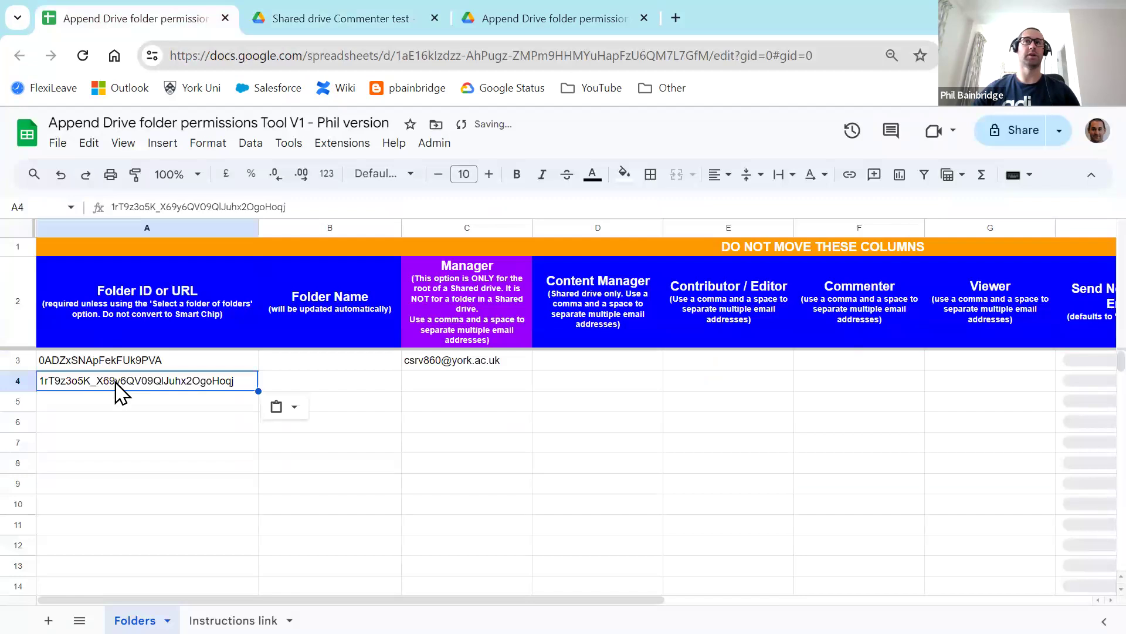
Step: Enter the commenter's e-mail address in the Commenter cell F4
{"action": "left_click", "coordinate": [845, 384]}
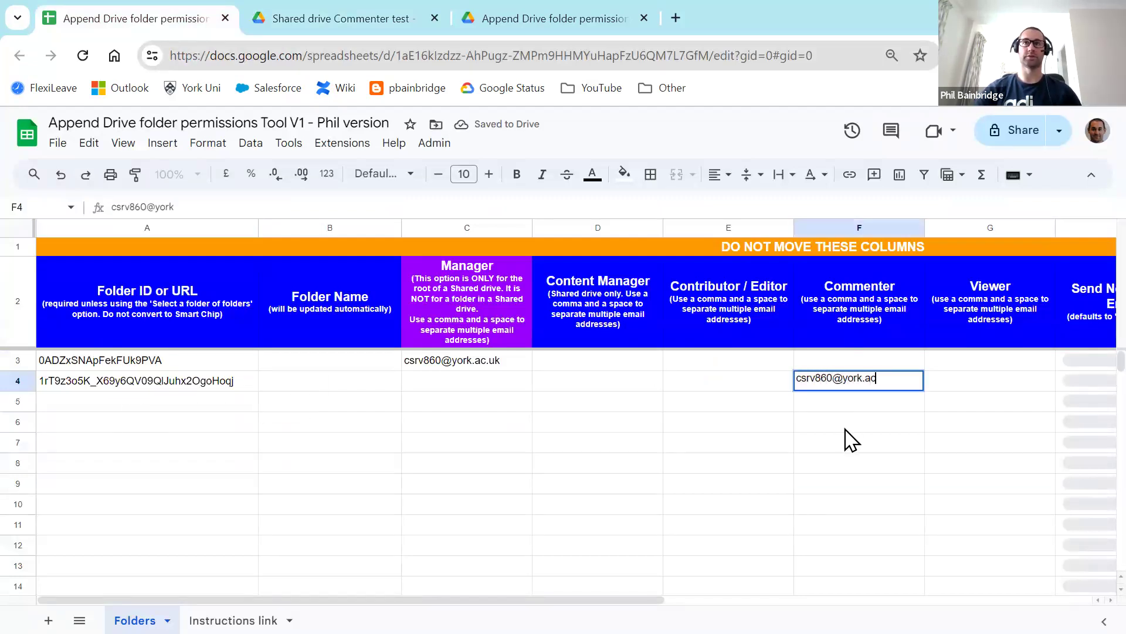
{"action": "key", "text": "Return"}
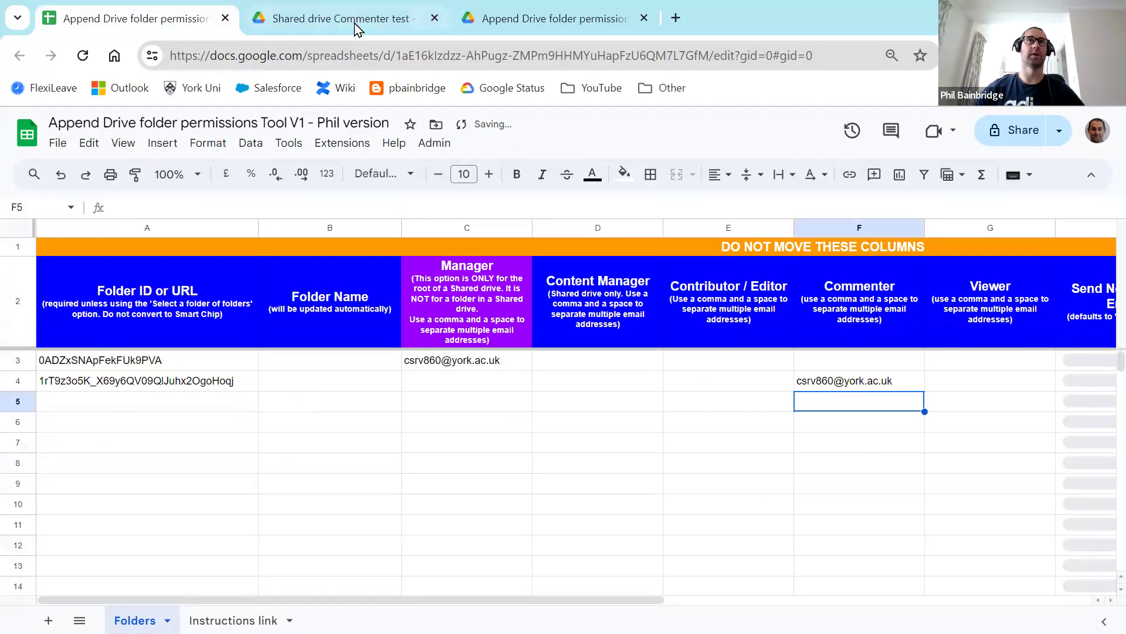
Step: Open the Shared drive Content Manager test folder in Drive and select its ID in the address
{"action": "left_click", "coordinate": [352, 19]}
{"action": "left_click", "coordinate": [378, 199]}
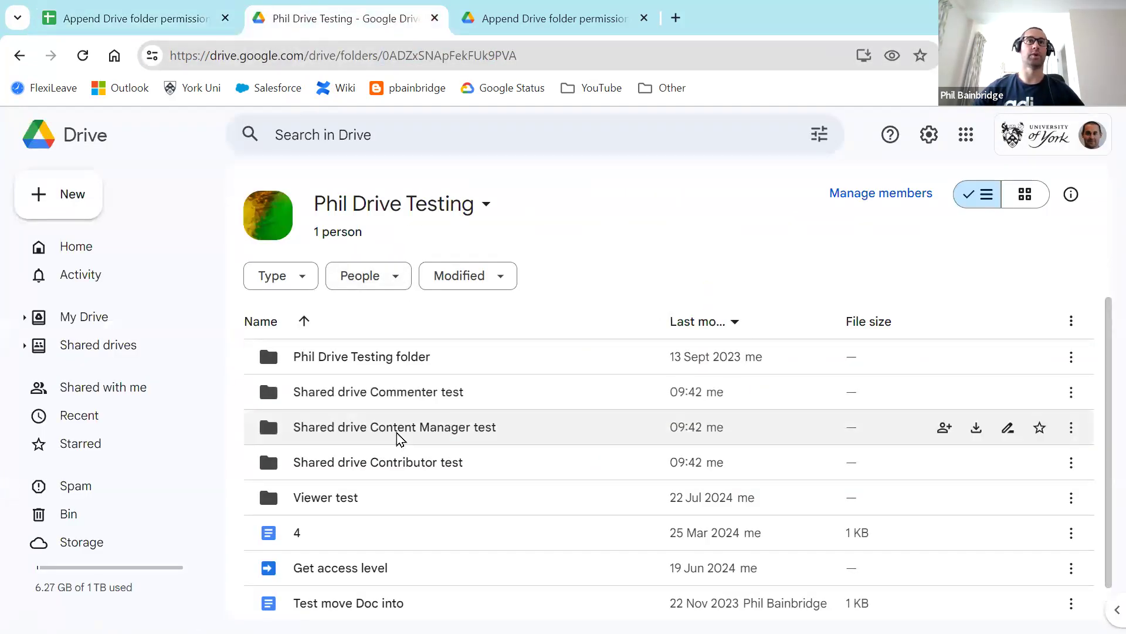
{"action": "double_click", "coordinate": [397, 429]}
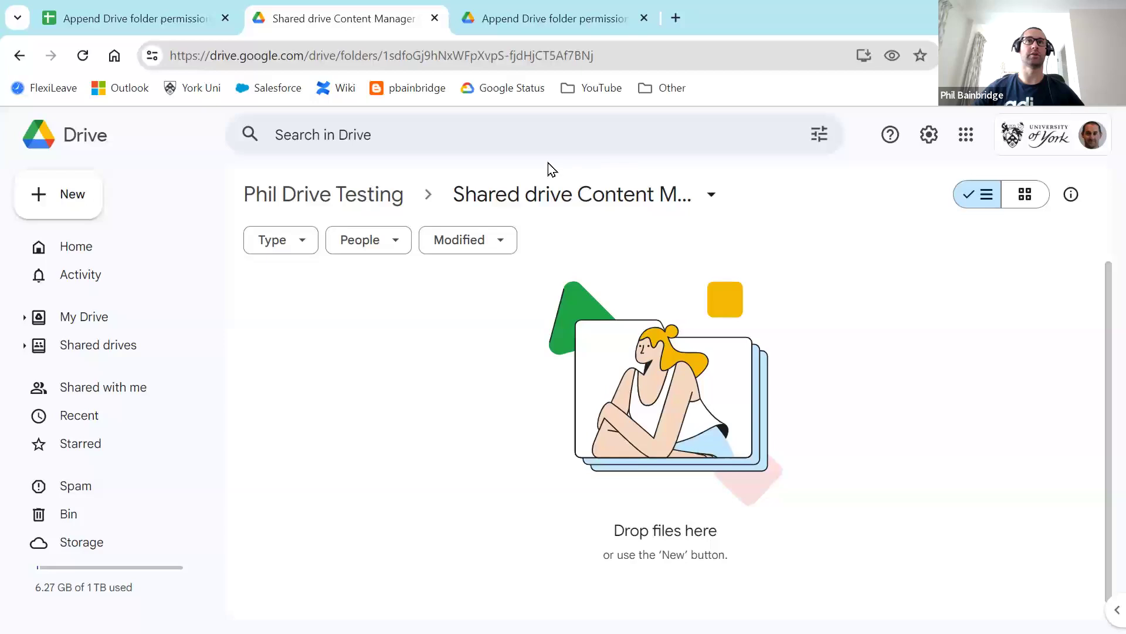
{"action": "left_click_drag", "start_coordinate": [617, 65], "coordinate": [383, 56]}
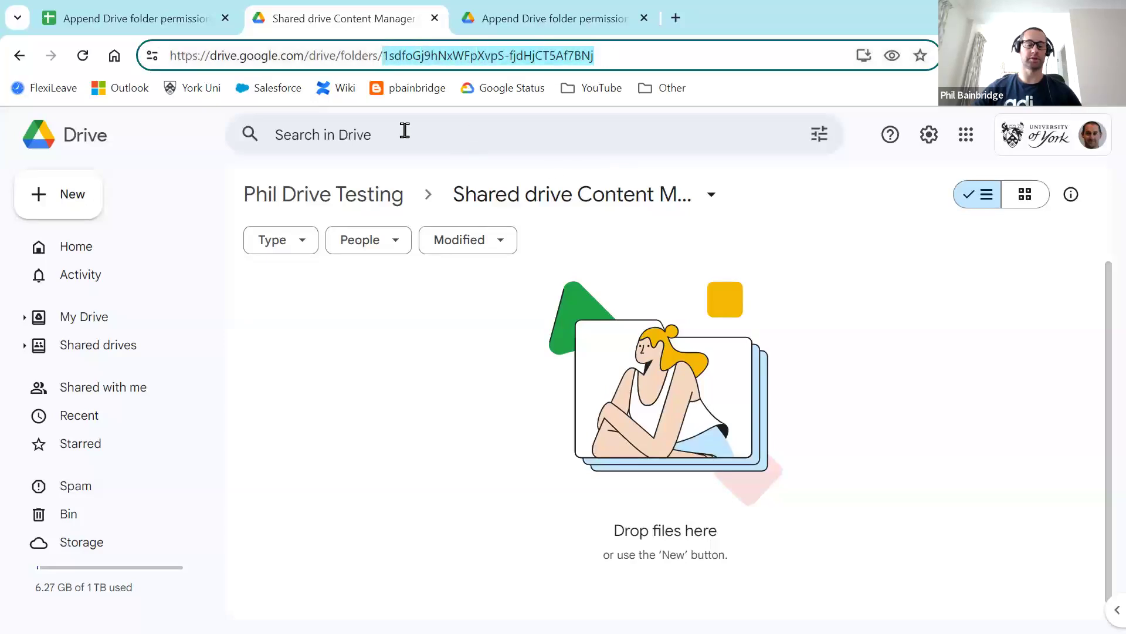
{"action": "left_click", "coordinate": [149, 24]}
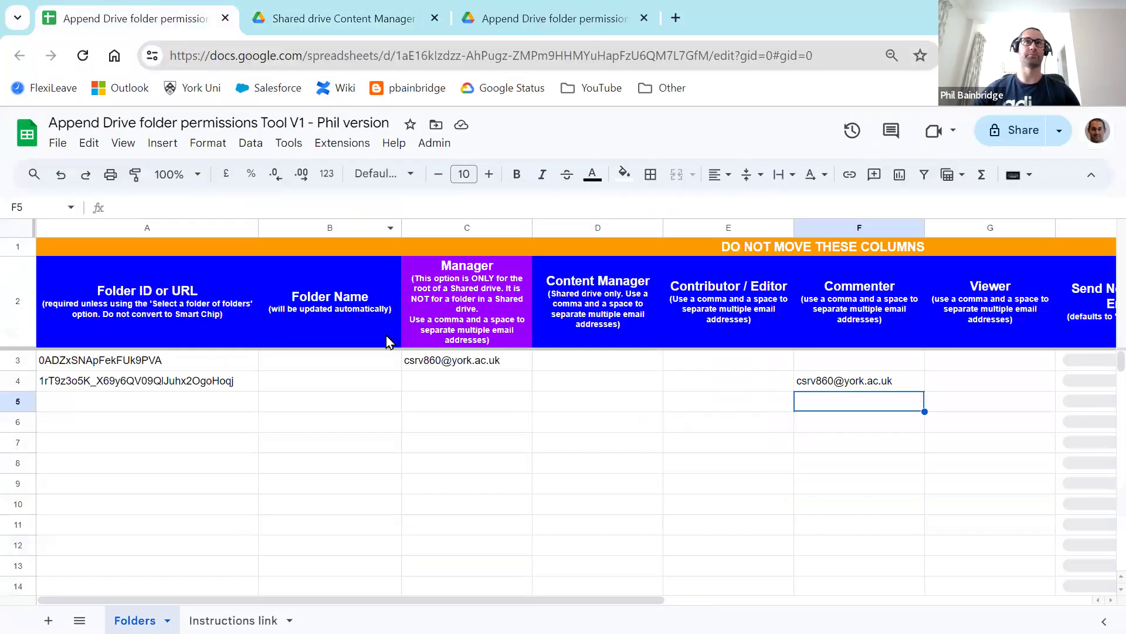
Step: Paste the Content Manager test folder's ID into A5 and enter two comma-separated content manager e-mails in D5
{"action": "left_click", "coordinate": [180, 401]}
{"action": "key", "text": "ctrl+v"}
{"action": "left_click", "coordinate": [562, 406]}
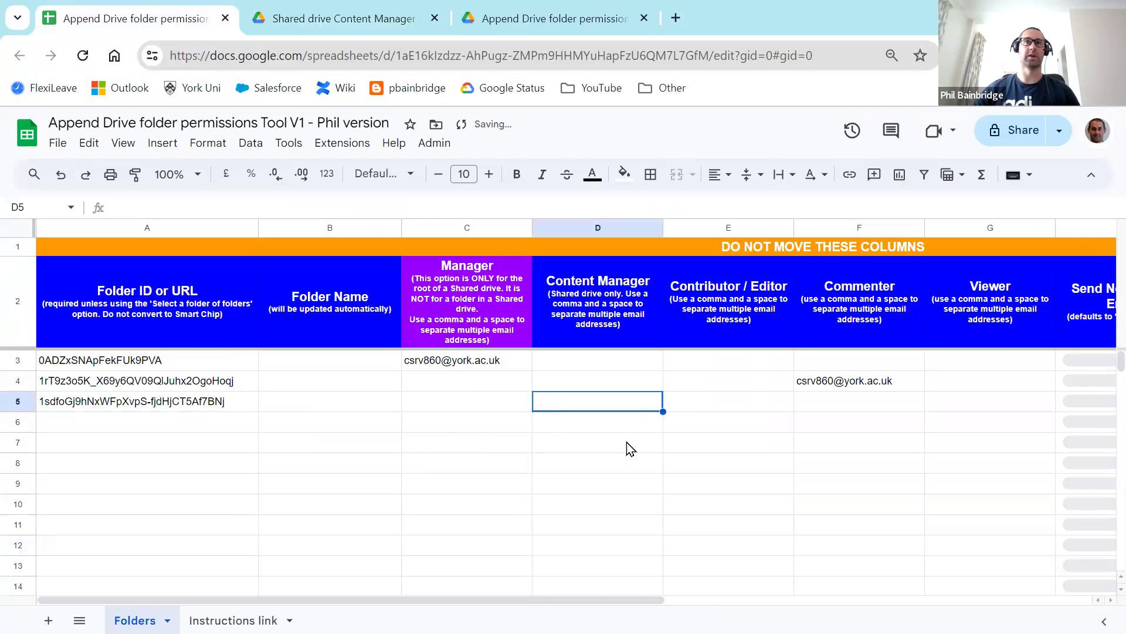
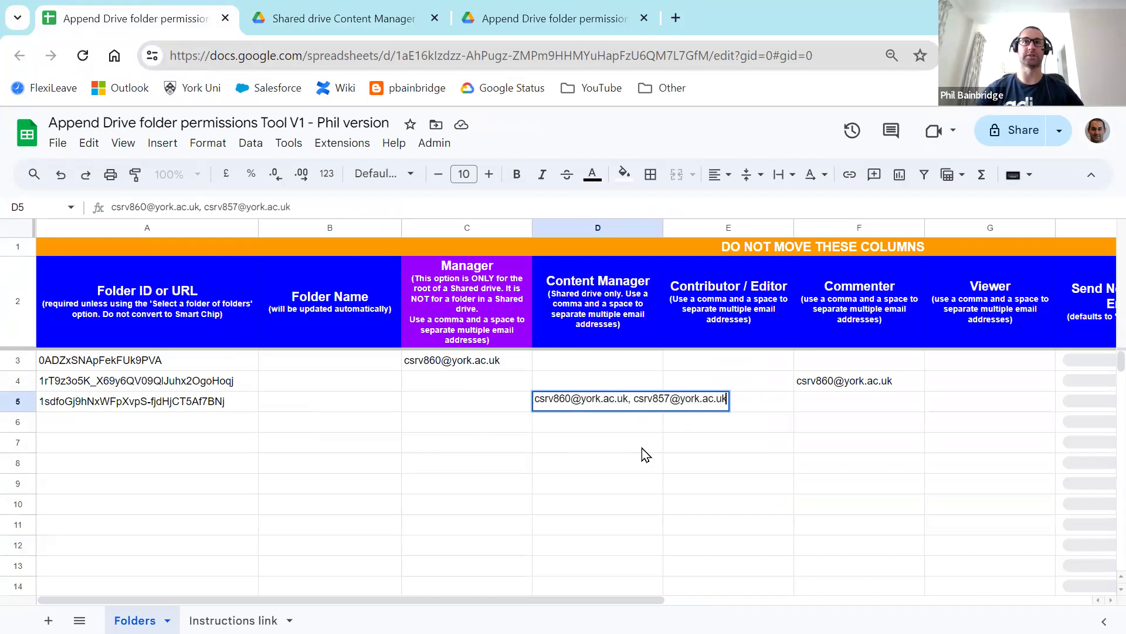
{"action": "key", "text": "Return"}
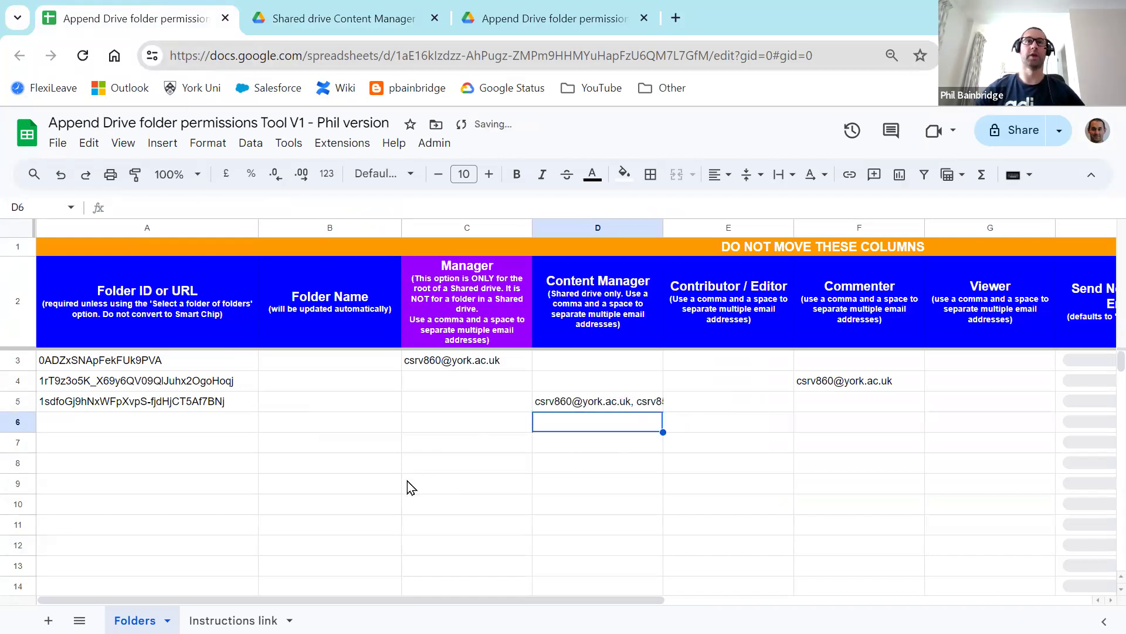
{"action": "left_click", "coordinate": [152, 365]}
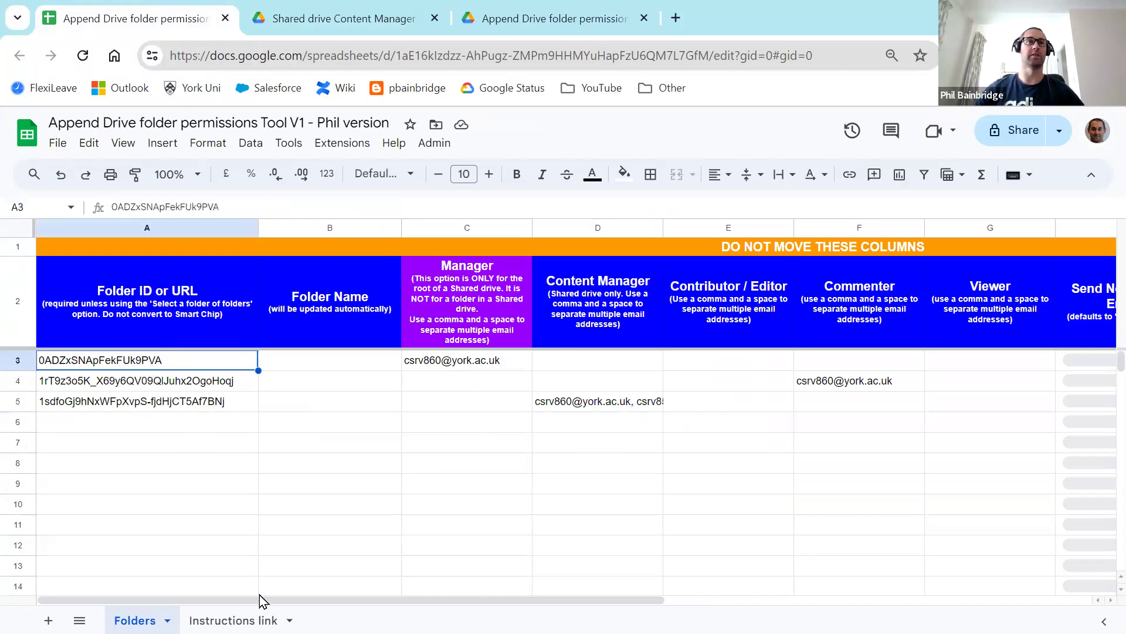
{"action": "left_click_drag", "start_coordinate": [278, 600], "coordinate": [537, 601]}
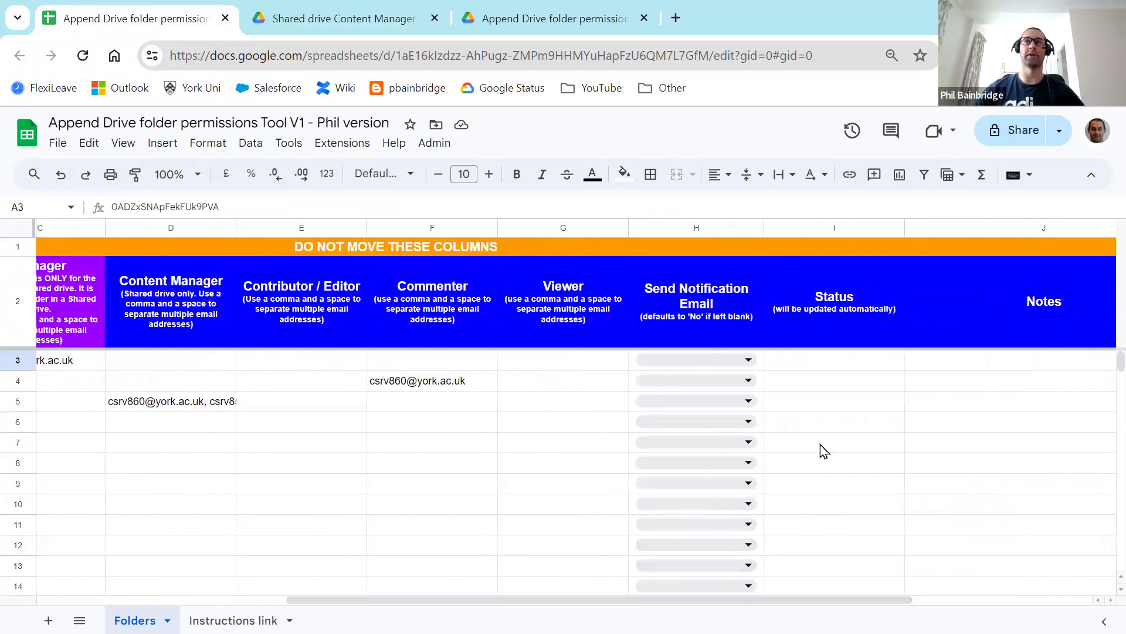
{"action": "left_click_drag", "start_coordinate": [839, 364], "coordinate": [845, 403]}
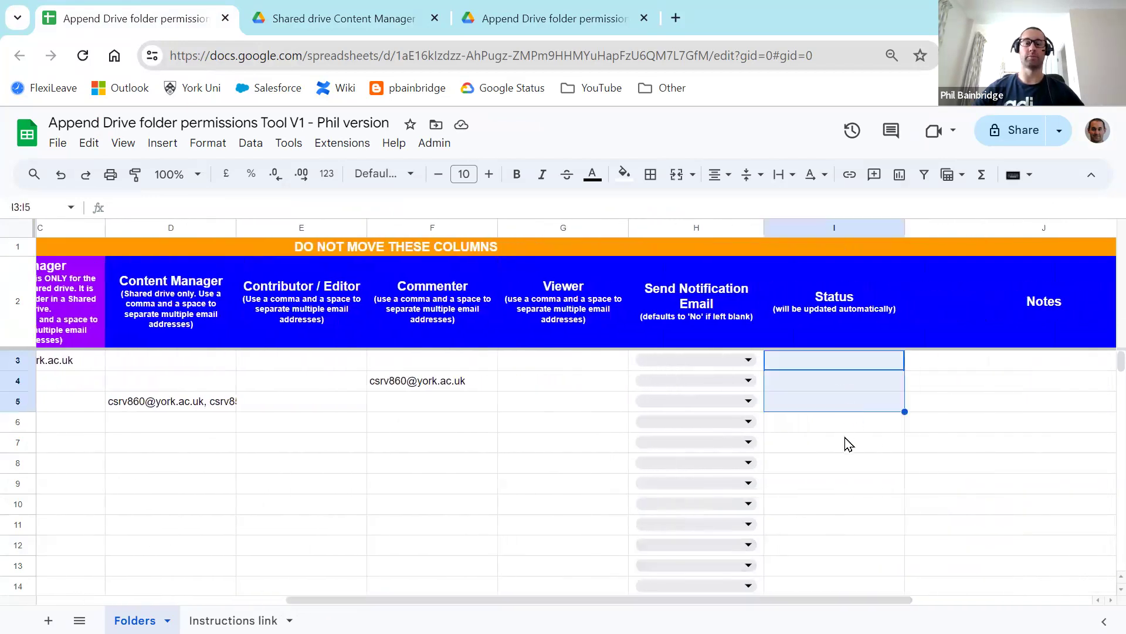
{"action": "left_click", "coordinate": [826, 429]}
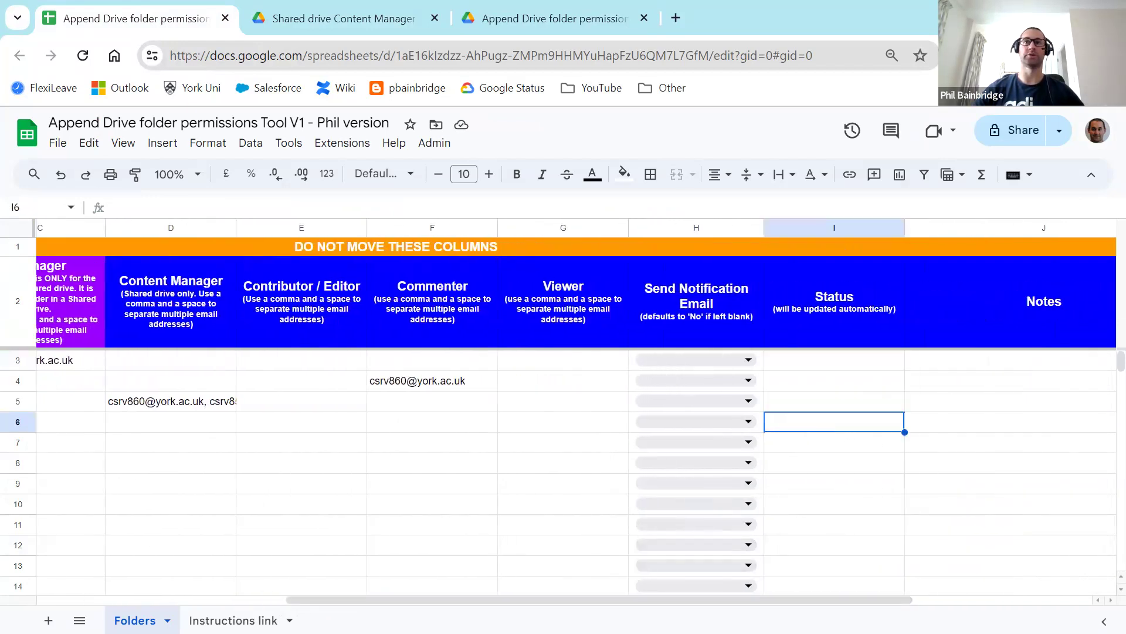
{"action": "left_click_drag", "start_coordinate": [865, 600], "coordinate": [357, 575]}
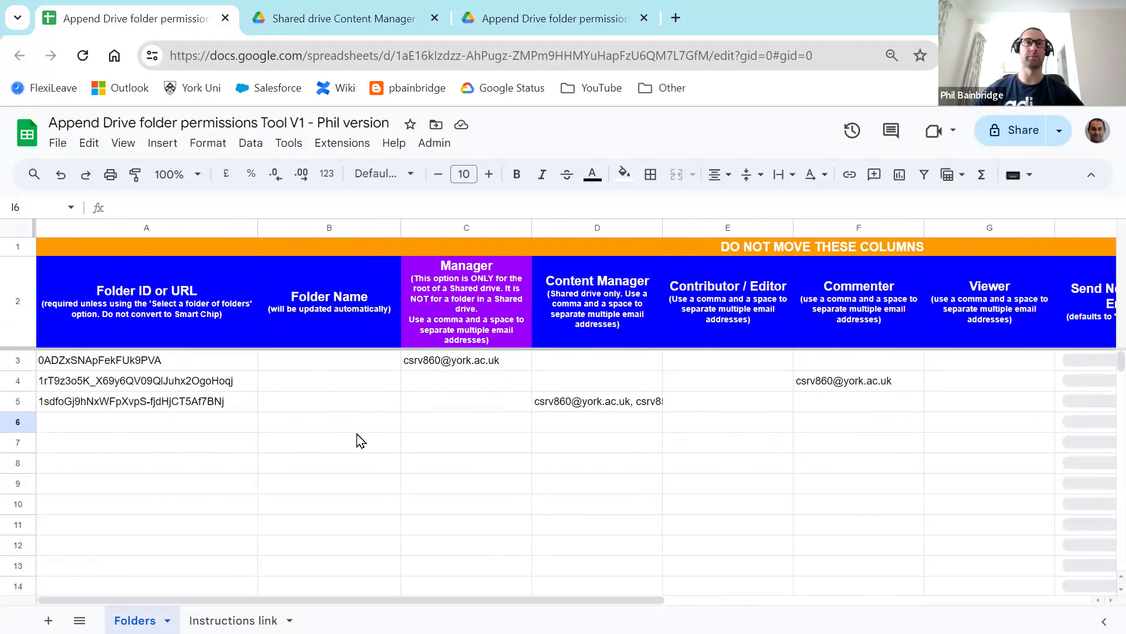
Step: Run Admin > Get folder names, authorise the script, and dismiss the completion message
{"action": "left_click", "coordinate": [434, 143]}
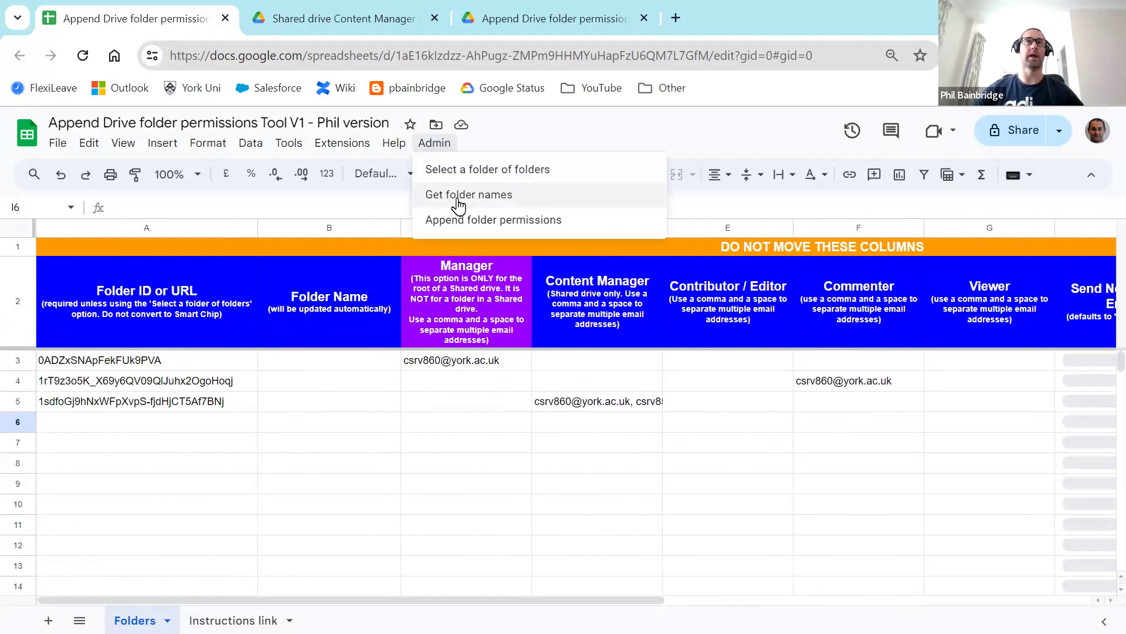
{"action": "left_click", "coordinate": [506, 199]}
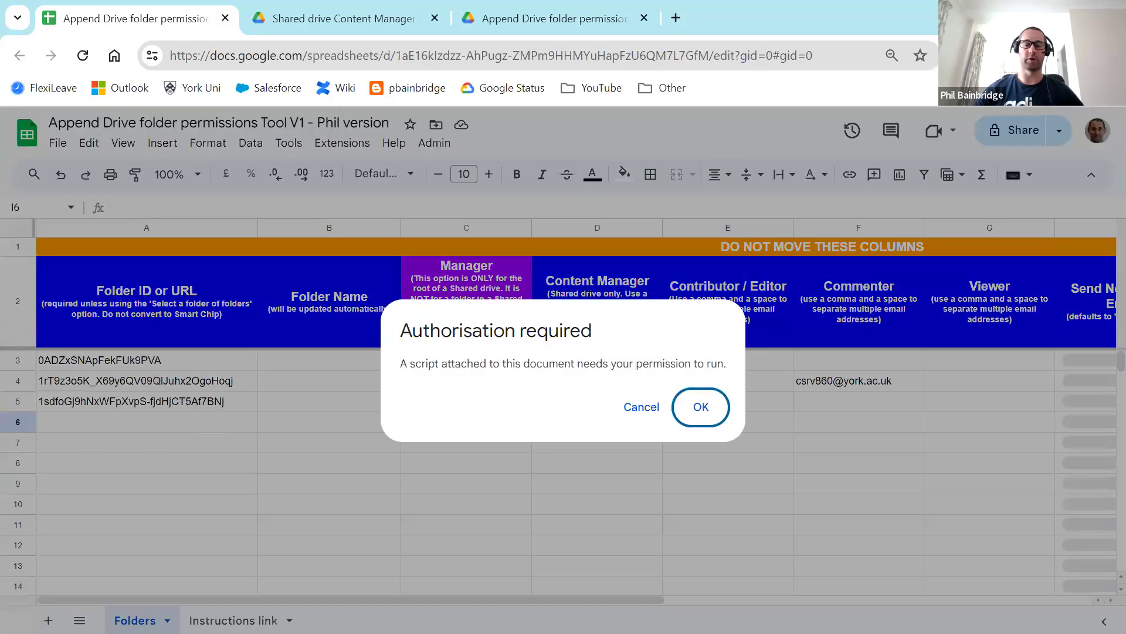
{"action": "left_click", "coordinate": [701, 406]}
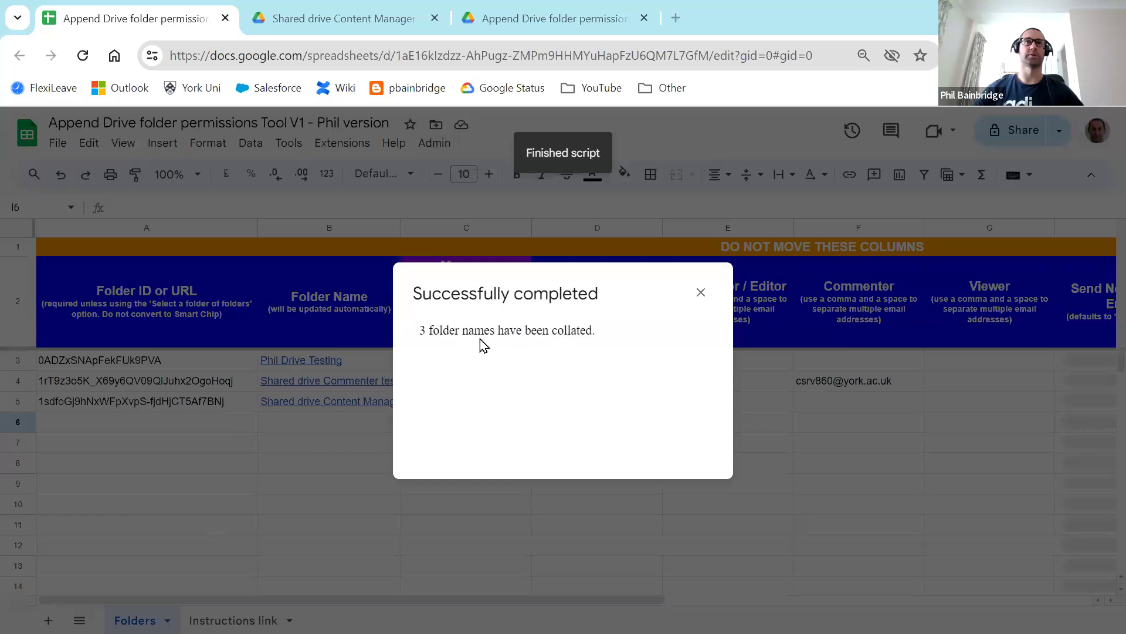
{"action": "left_click", "coordinate": [701, 293]}
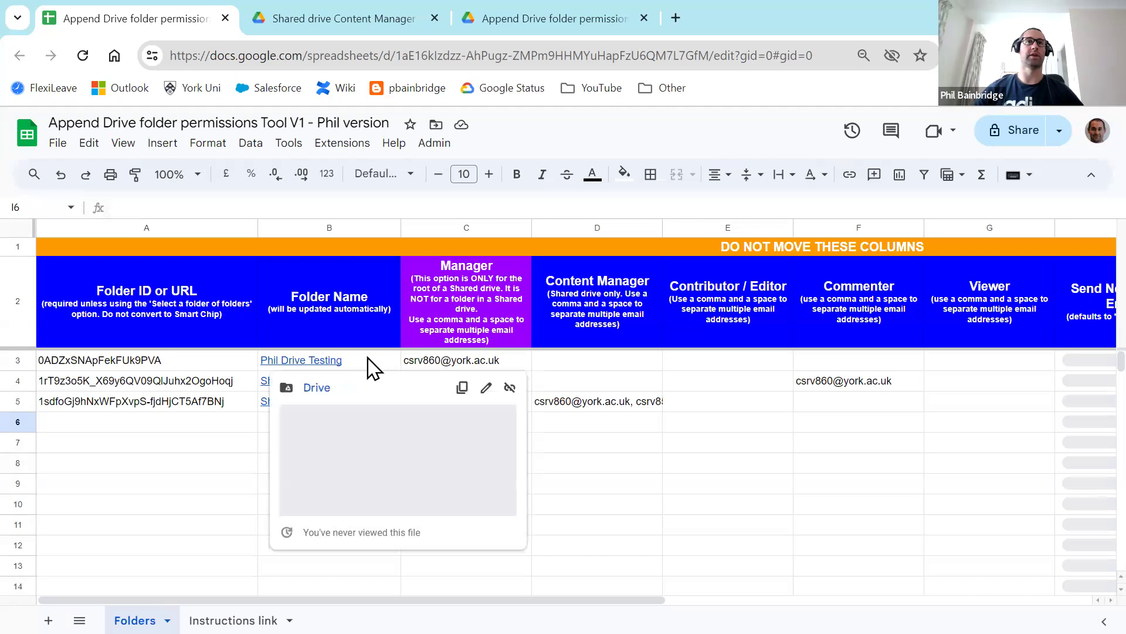
{"action": "left_click", "coordinate": [369, 361]}
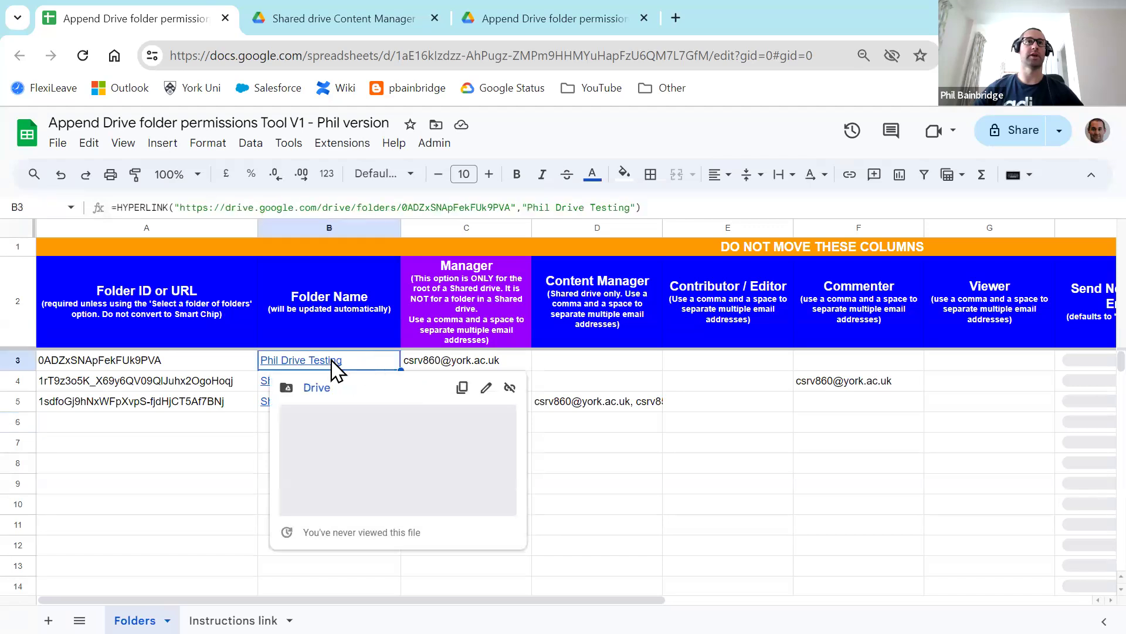
Step: Open the first folder's name link in Drive, then close that tab to return to the sheet
{"action": "left_click", "coordinate": [315, 388]}
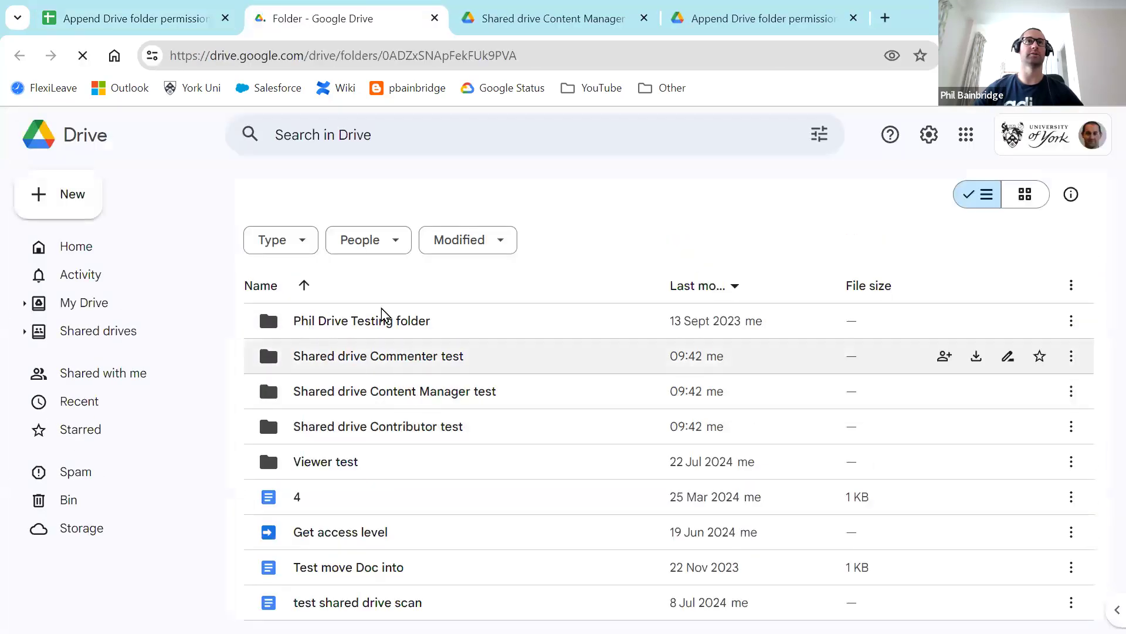
{"action": "left_click", "coordinate": [435, 19]}
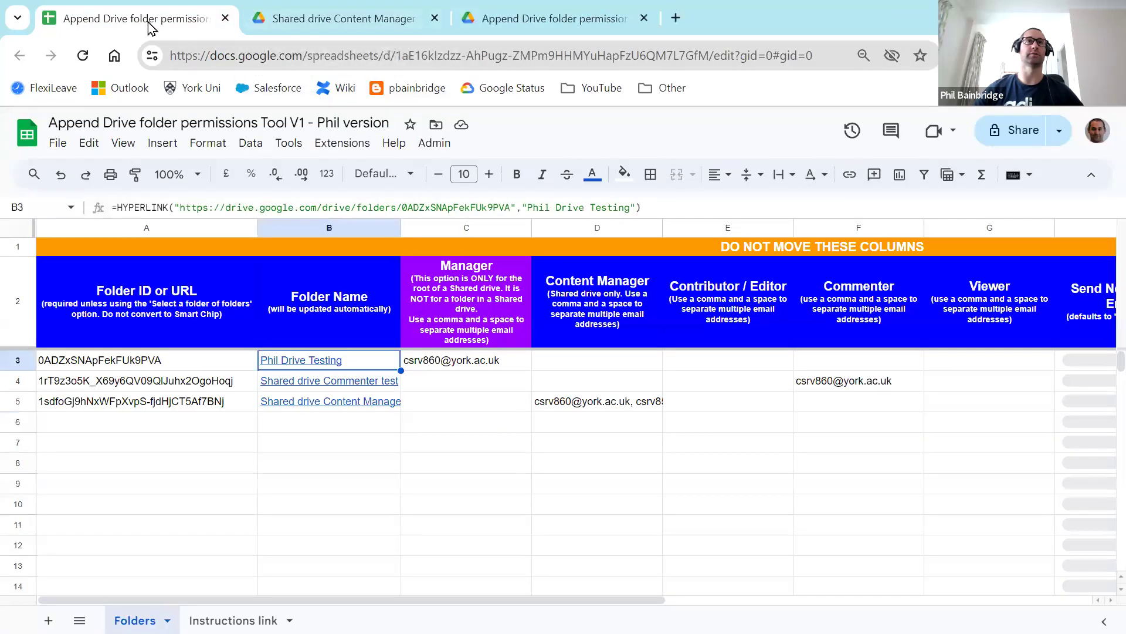
{"action": "left_click", "coordinate": [328, 490]}
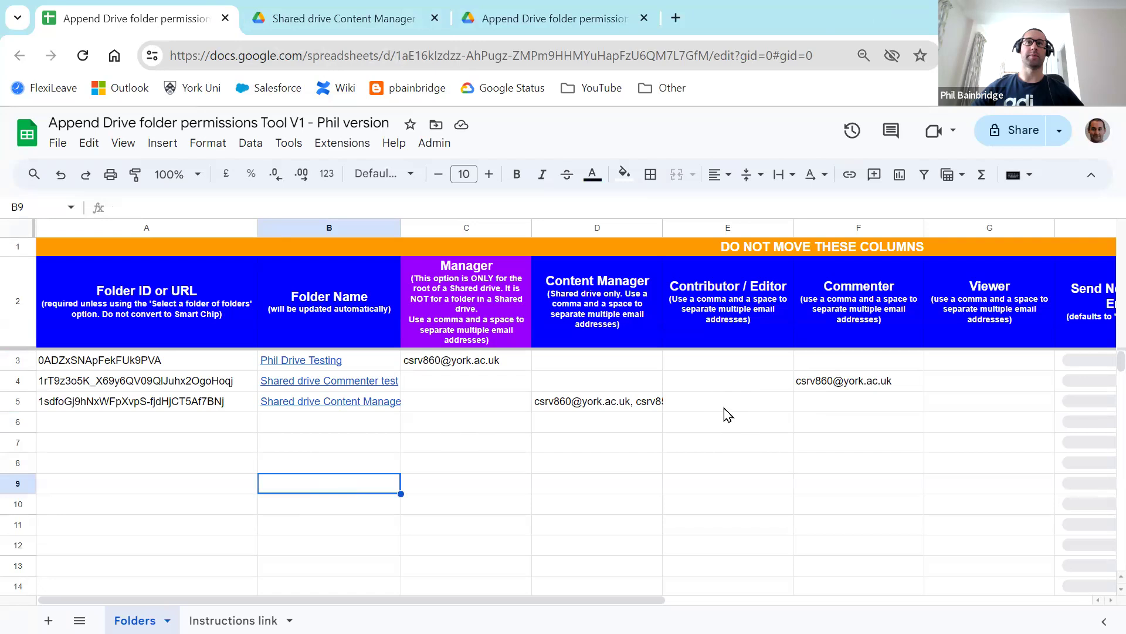
Step: Run Admin > Append folder permissions on all three folders and dismiss the success message
{"action": "left_click", "coordinate": [437, 145]}
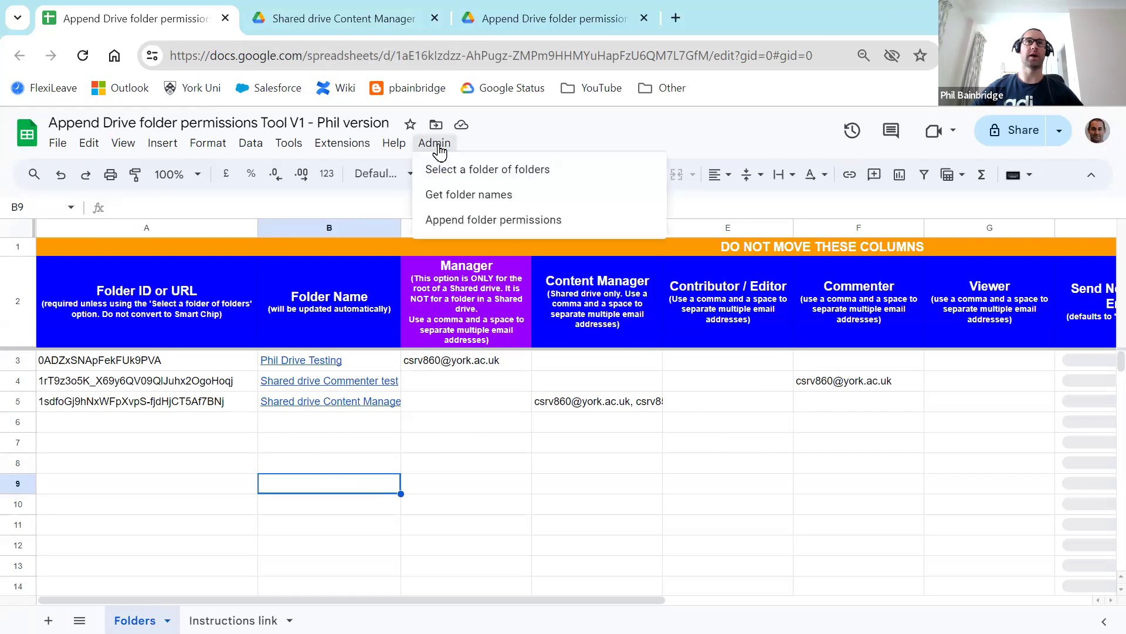
{"action": "left_click", "coordinate": [567, 223]}
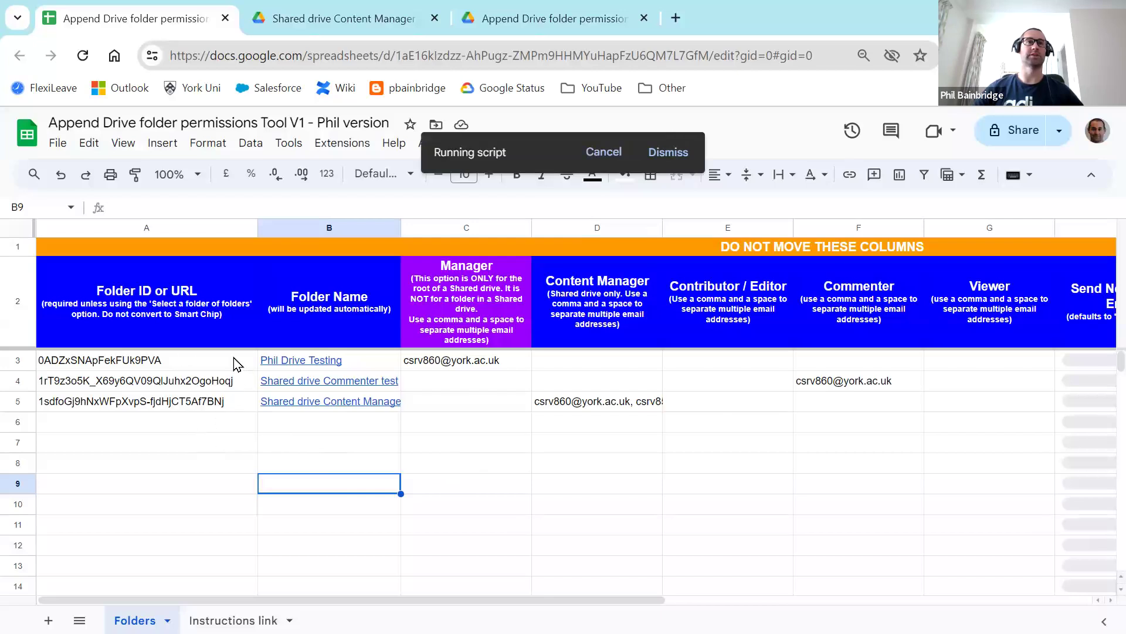
{"action": "mouse_move", "coordinate": [297, 360]}
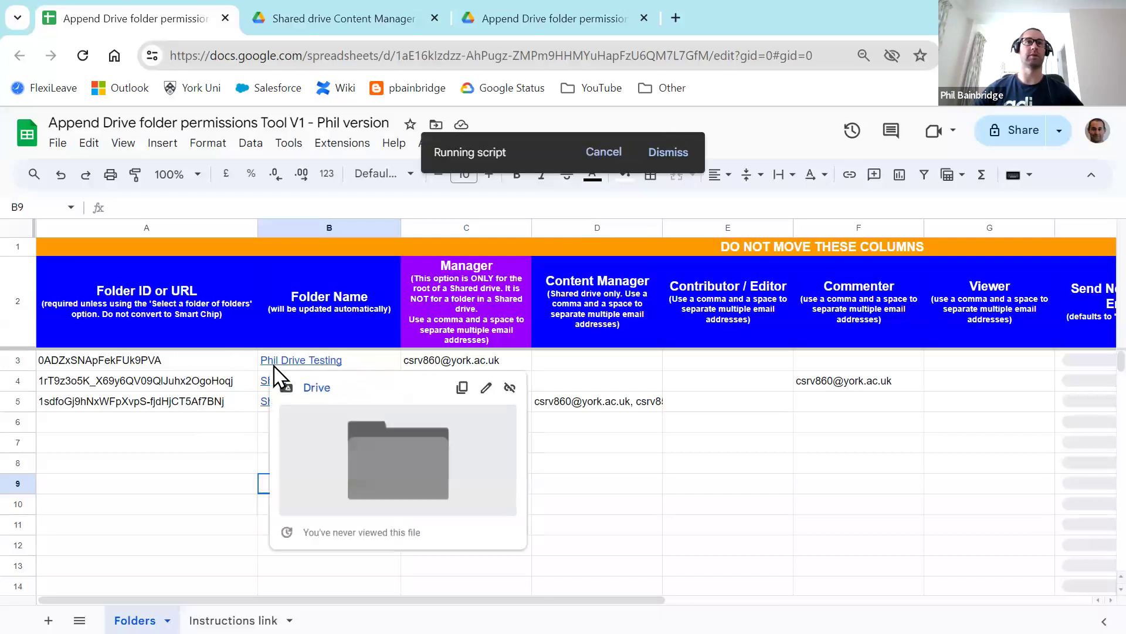
{"action": "left_click", "coordinate": [220, 484]}
{"action": "mouse_move", "coordinate": [475, 367]}
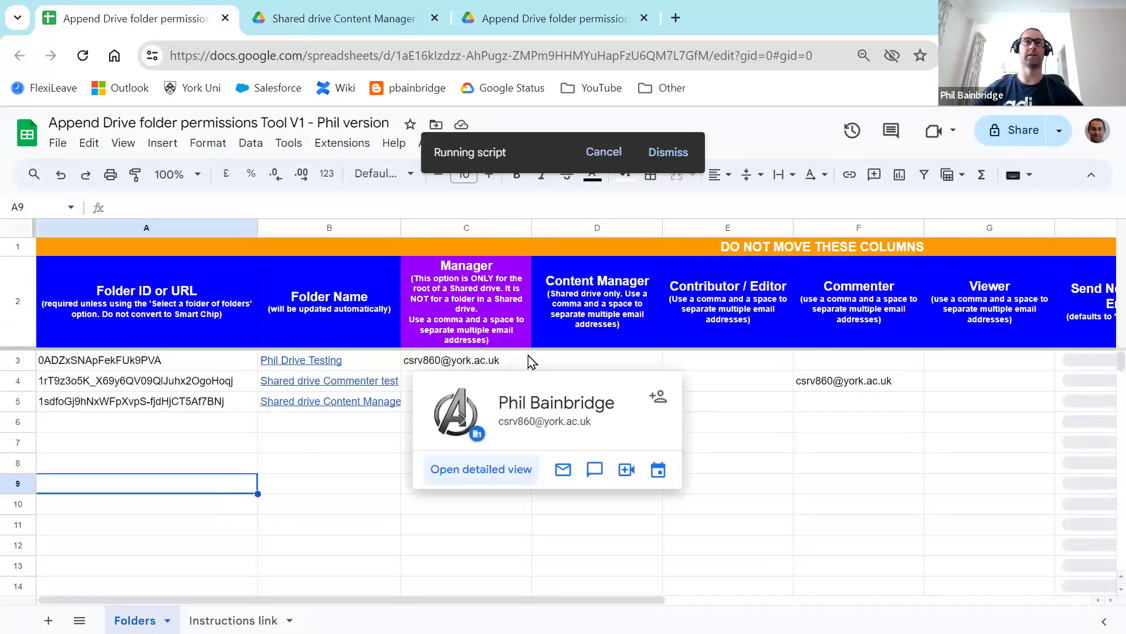
{"action": "left_click_drag", "start_coordinate": [554, 600], "coordinate": [693, 600]}
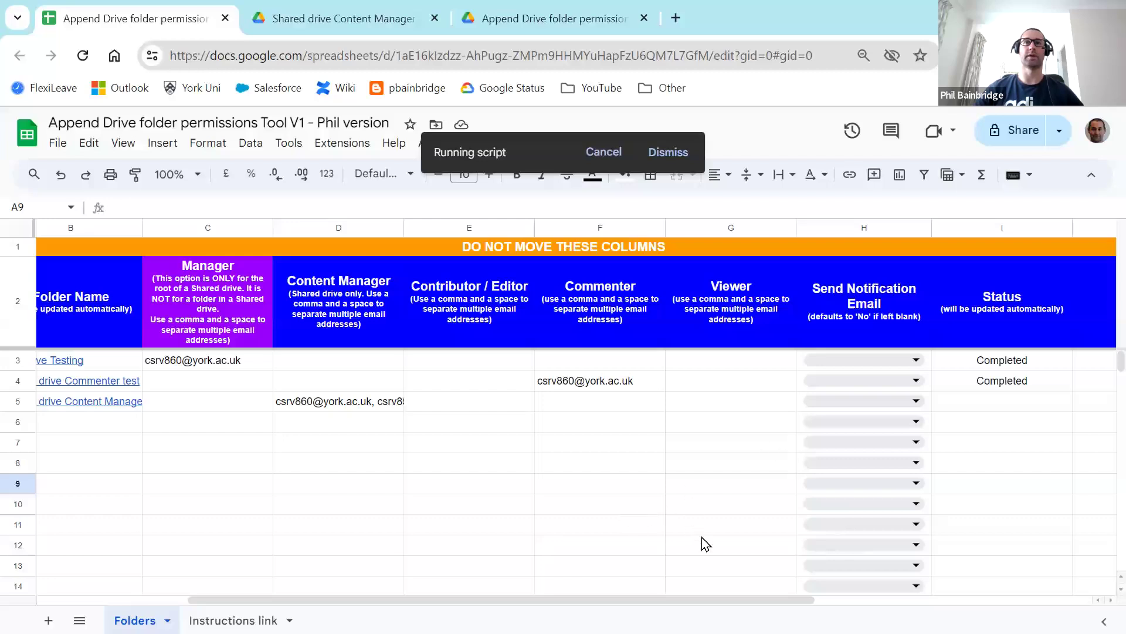
{"action": "left_click_drag", "start_coordinate": [720, 600], "coordinate": [575, 523]}
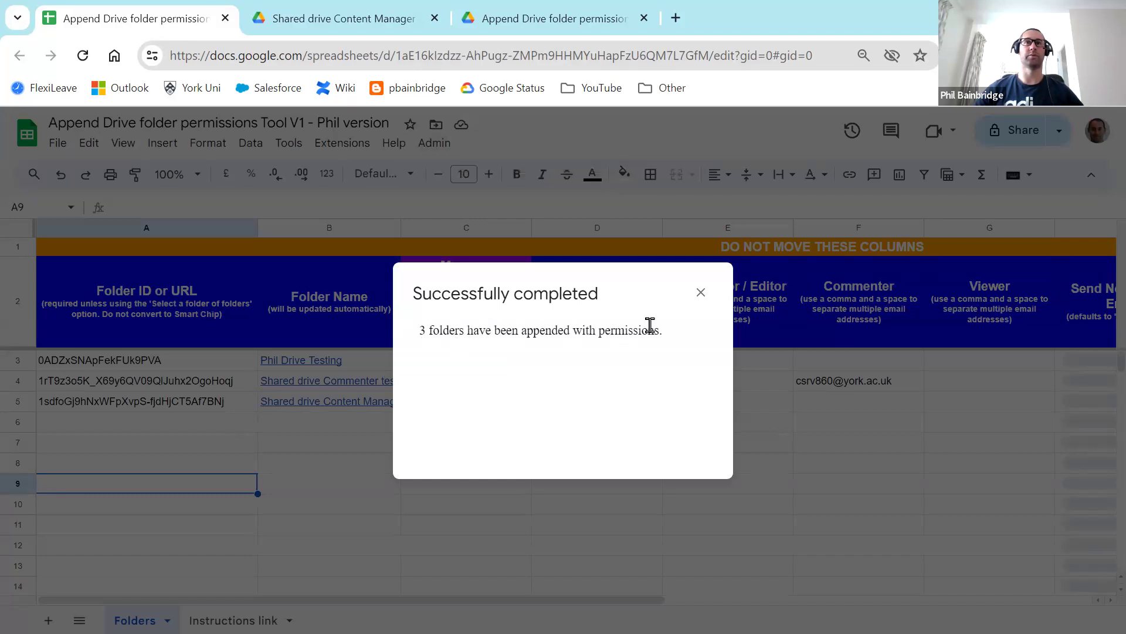
{"action": "left_click", "coordinate": [700, 293]}
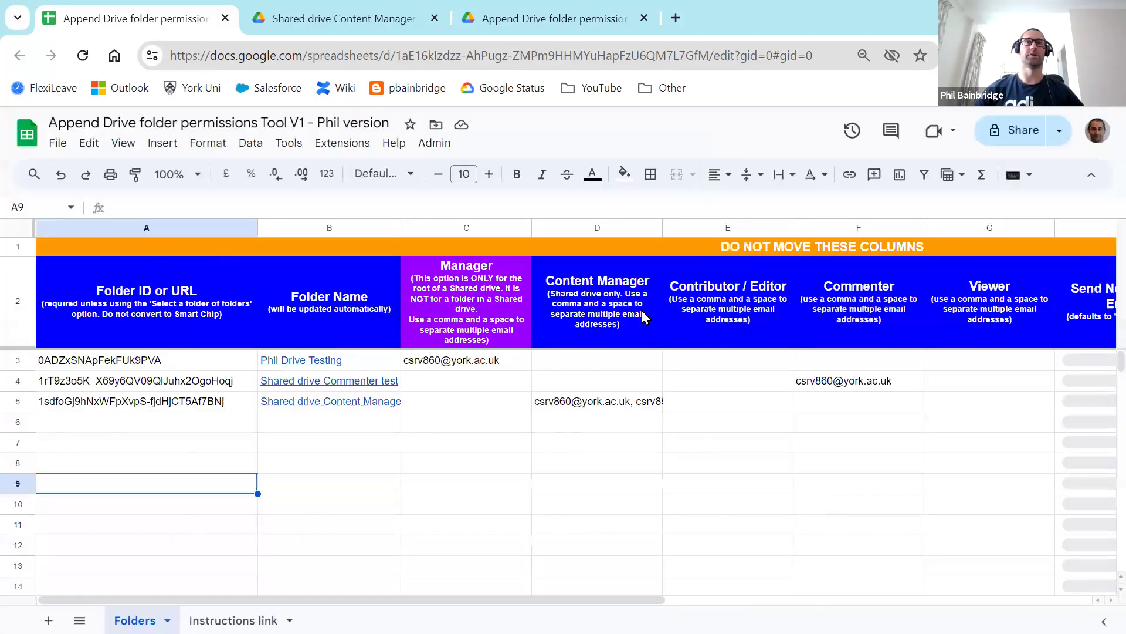
Step: In Drive, review the testing shared drive's members list
{"action": "left_click", "coordinate": [317, 21]}
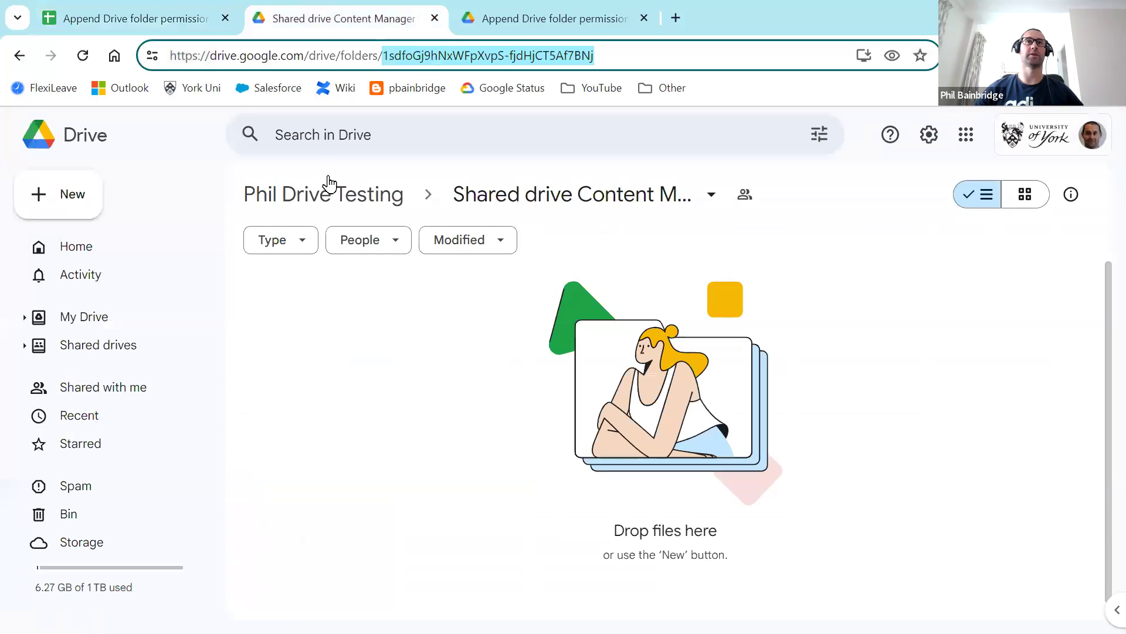
{"action": "left_click", "coordinate": [340, 203]}
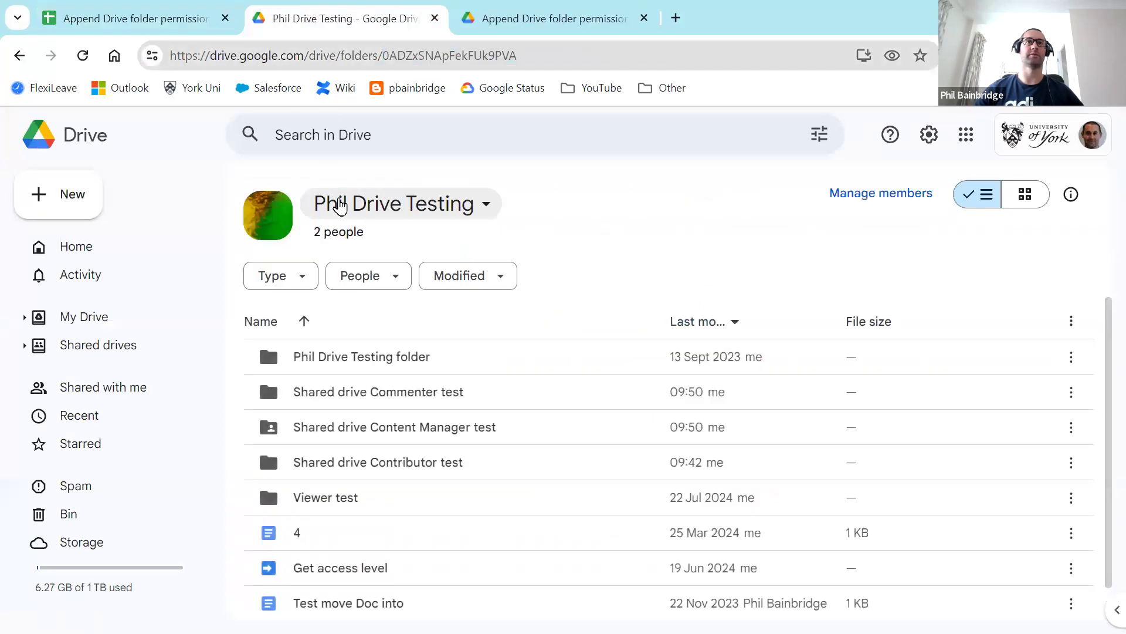
{"action": "left_click", "coordinate": [340, 233]}
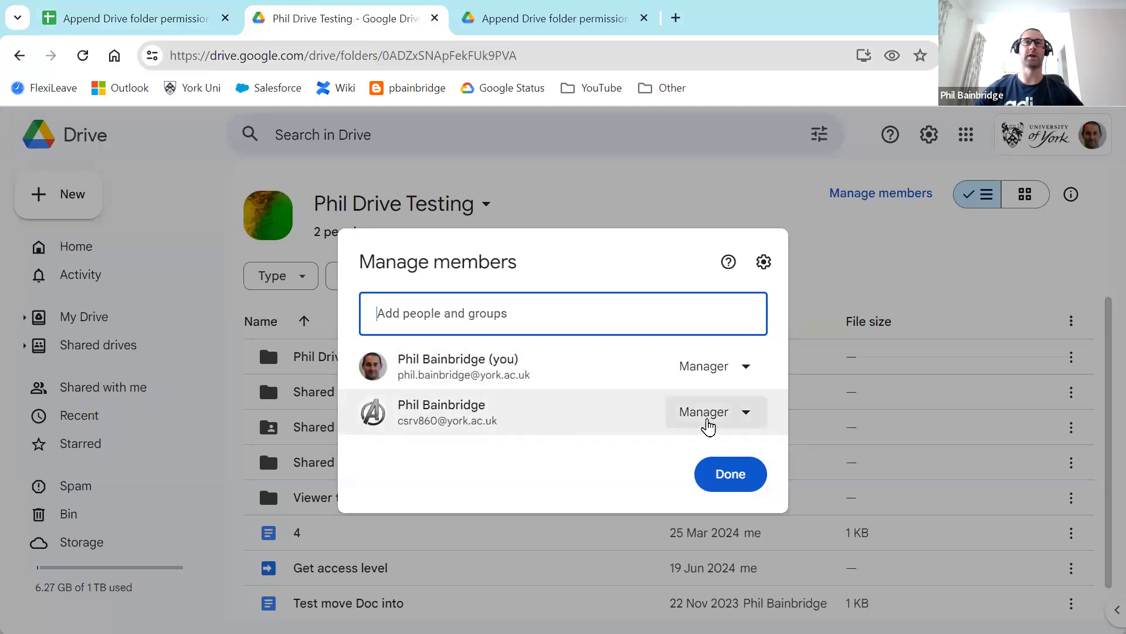
{"action": "left_click", "coordinate": [828, 276]}
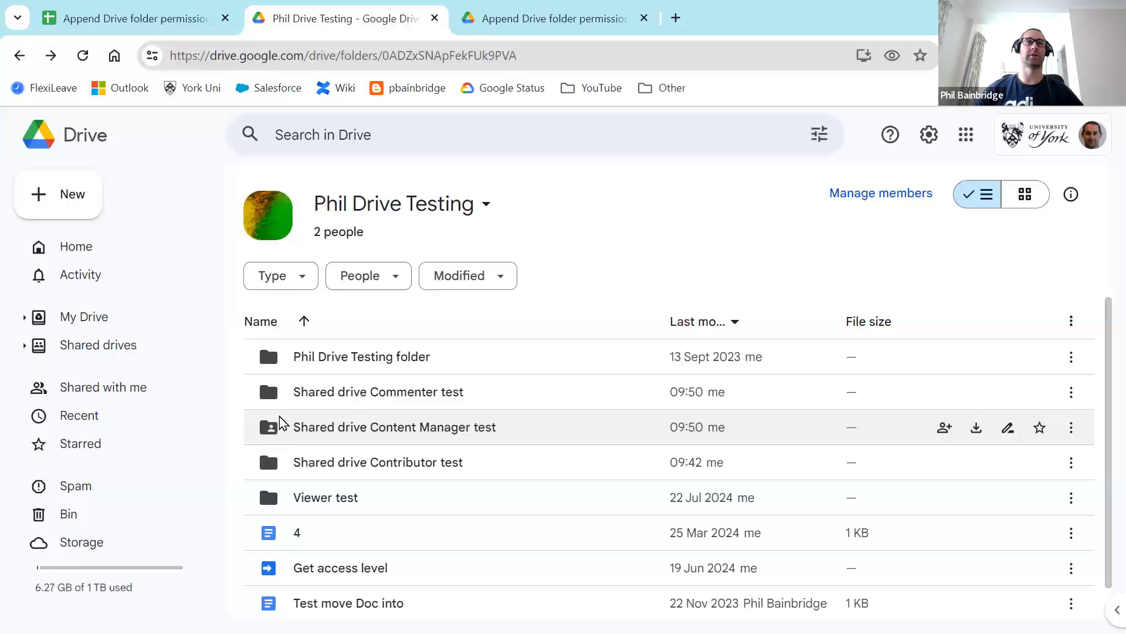
Step: Confirm the Content Manager test folder's access list shows the new Content manager, then return to the sheet
{"action": "double_click", "coordinate": [365, 431]}
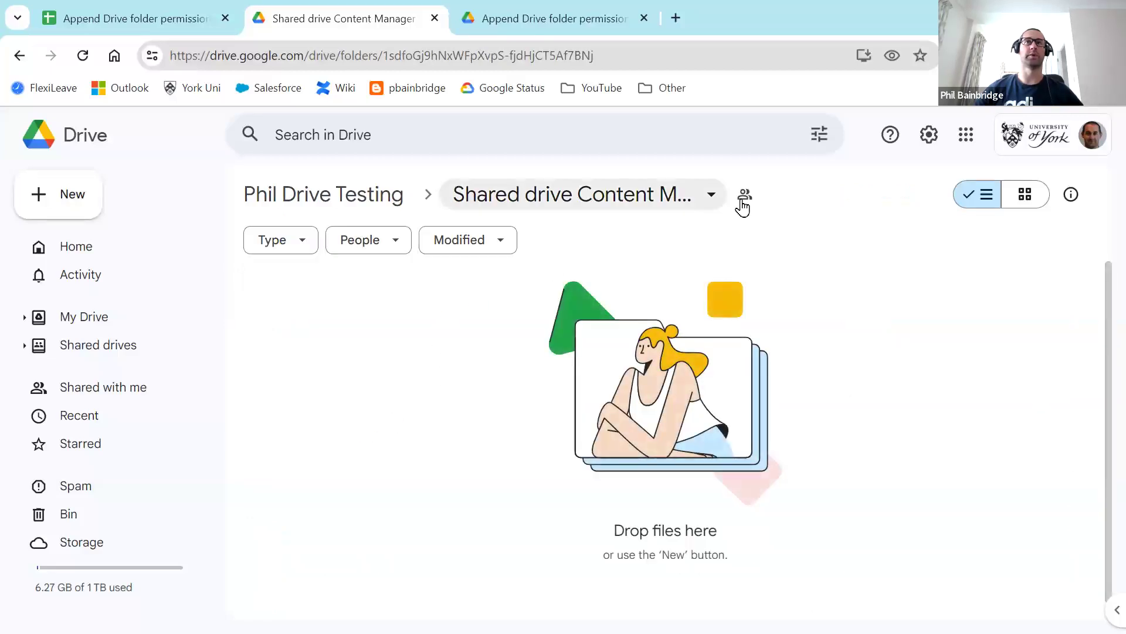
{"action": "left_click", "coordinate": [745, 195]}
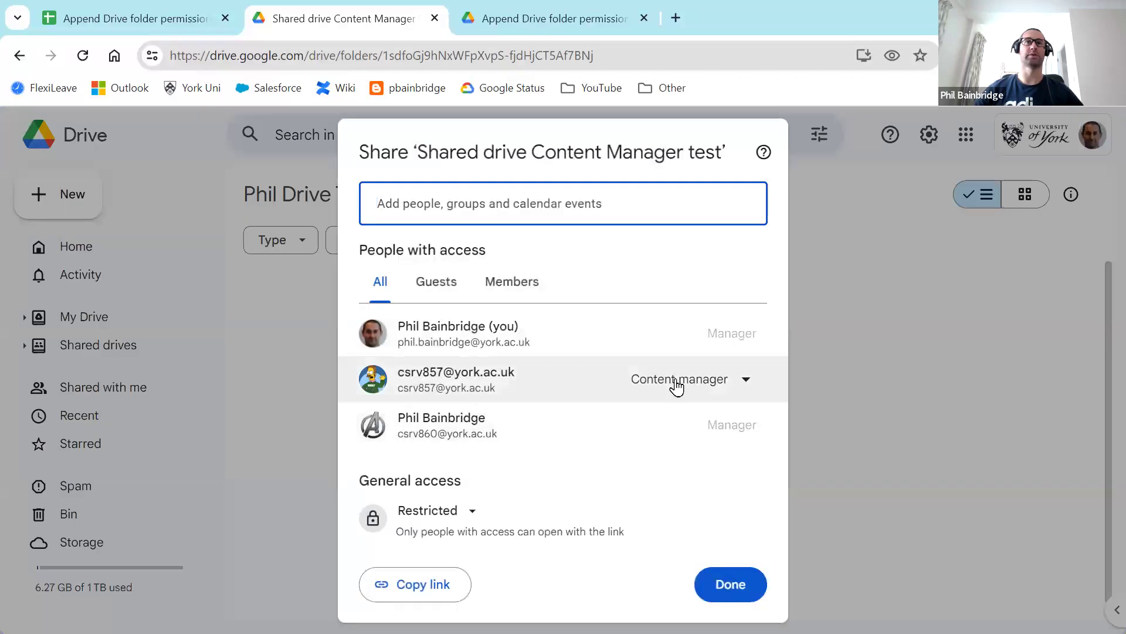
{"action": "left_click", "coordinate": [728, 586]}
{"action": "left_click", "coordinate": [379, 194]}
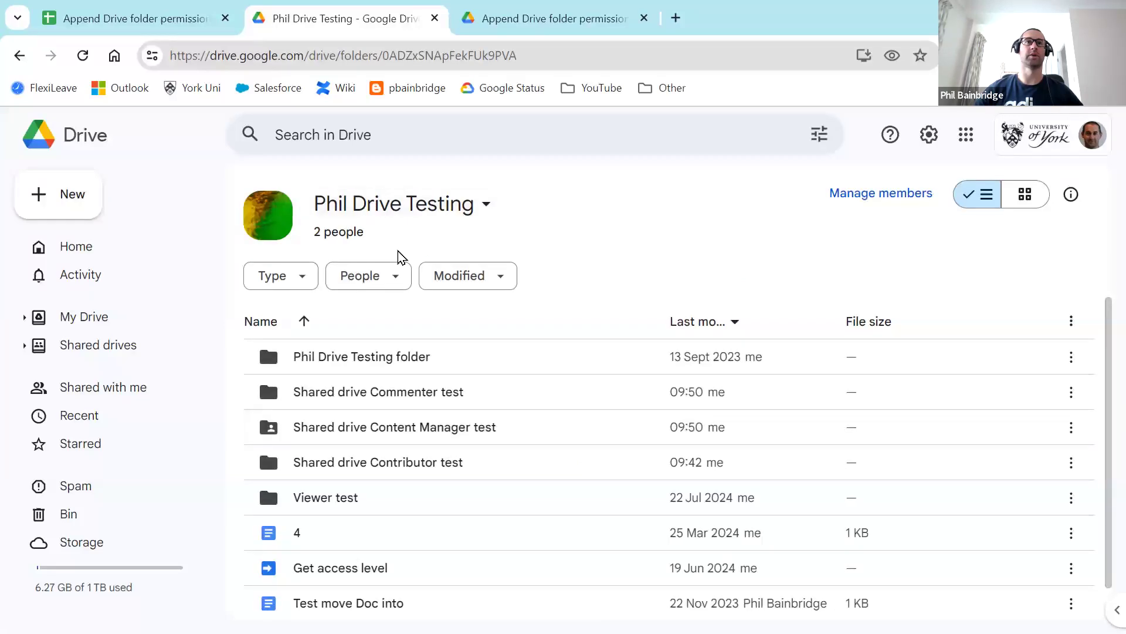
{"action": "left_click", "coordinate": [187, 24]}
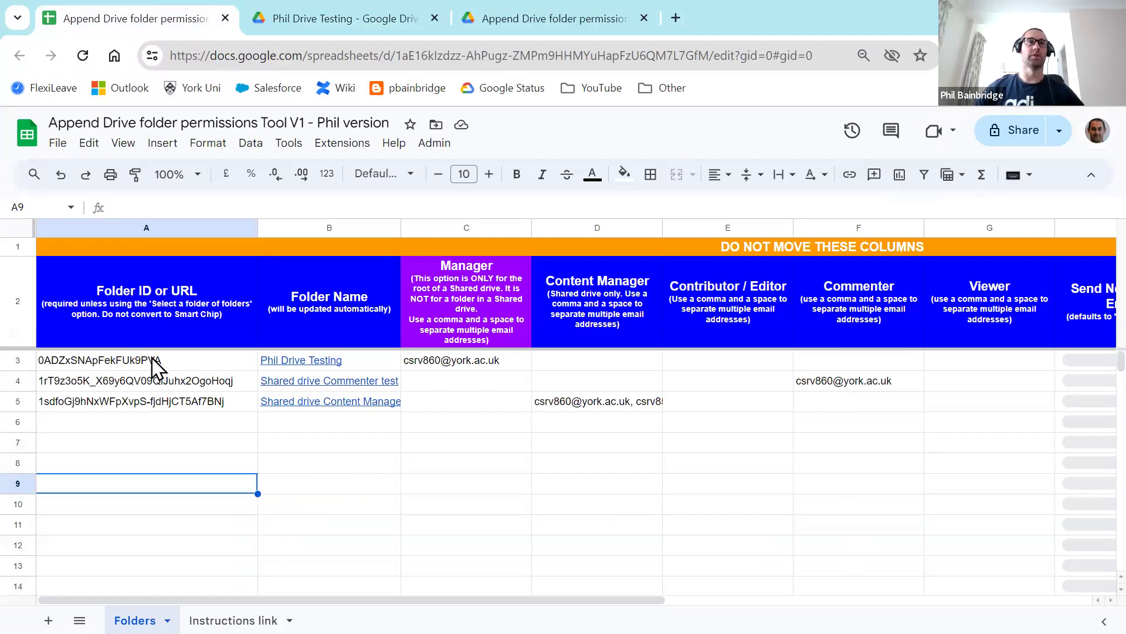
Step: Clear the old folder rows A3:F5 and their Completed statuses in I3:I5, then view Phil Drive Testing in Drive
{"action": "left_click_drag", "start_coordinate": [154, 367], "coordinate": [850, 411]}
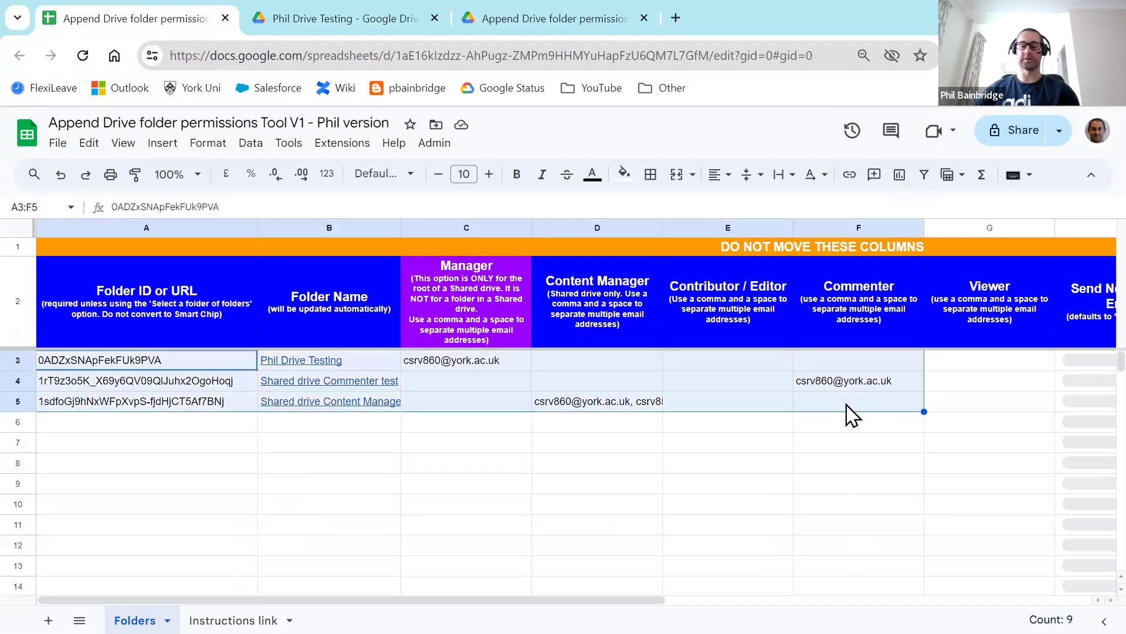
{"action": "key", "text": "Delete"}
{"action": "scroll", "coordinate": [782, 452], "scroll_direction": "right", "scroll_amount": 10}
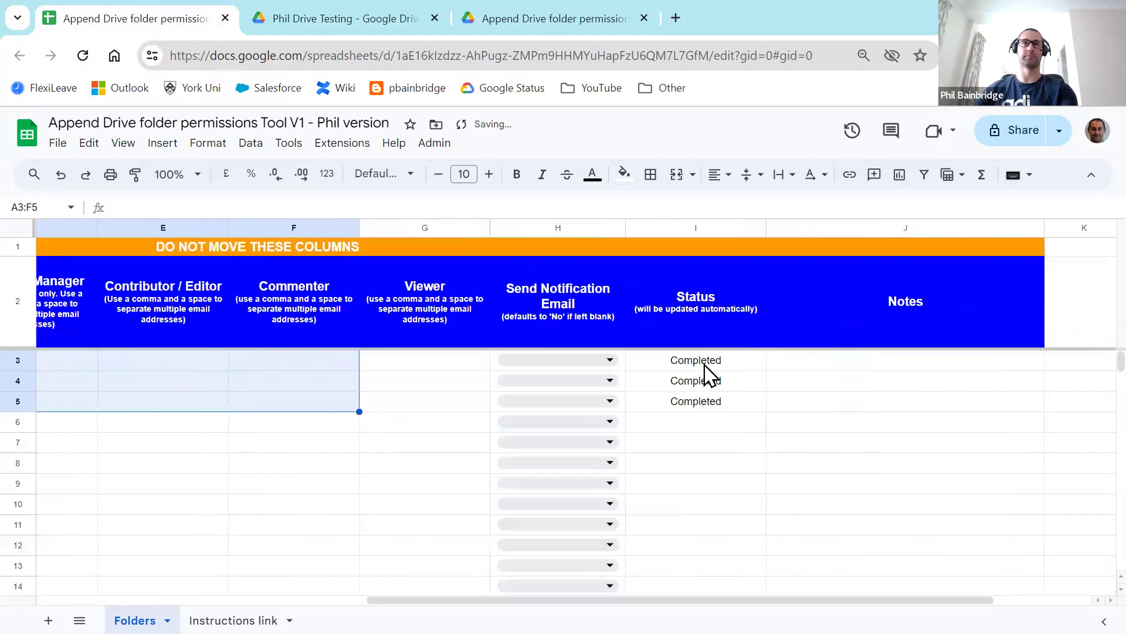
{"action": "left_click_drag", "start_coordinate": [707, 363], "coordinate": [697, 411]}
{"action": "key", "text": "Delete"}
{"action": "left_click_drag", "start_coordinate": [730, 603], "coordinate": [302, 568]}
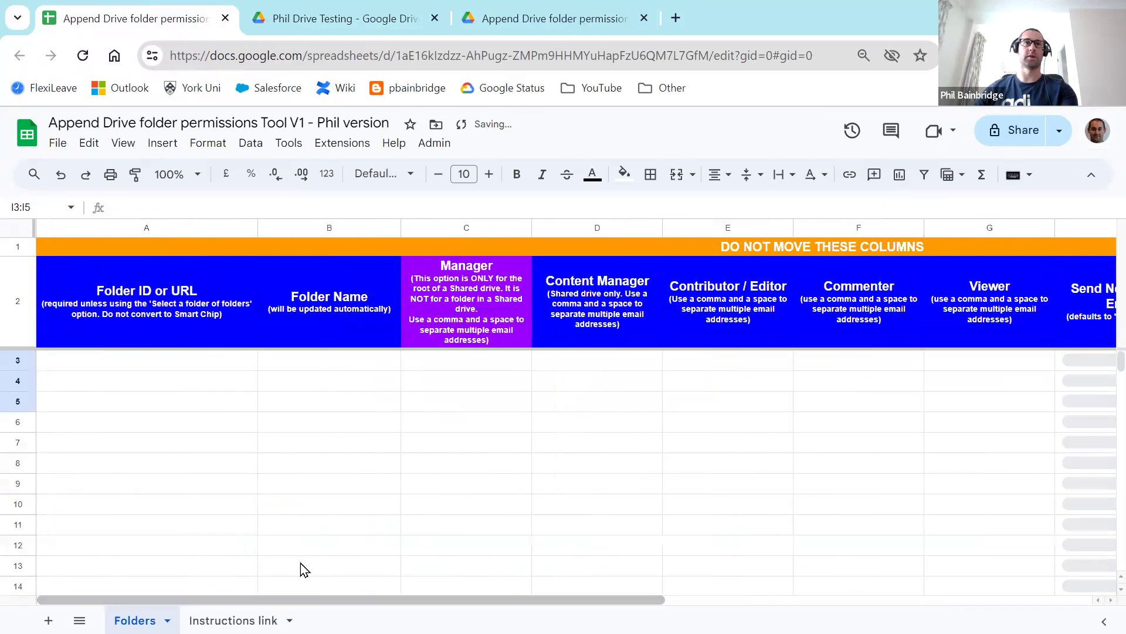
{"action": "left_click", "coordinate": [154, 366]}
{"action": "left_click", "coordinate": [305, 20]}
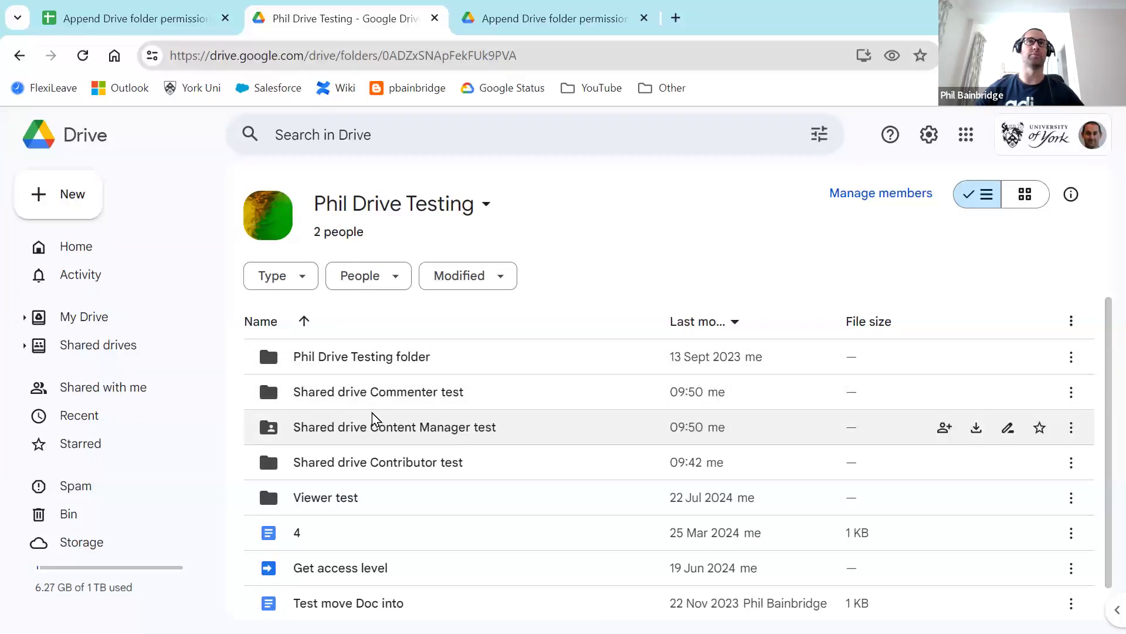
Step: Check the Drive folder holding the Editor, Commenter and Viewer append-test folders, then return to the sheet
{"action": "left_click", "coordinate": [531, 26]}
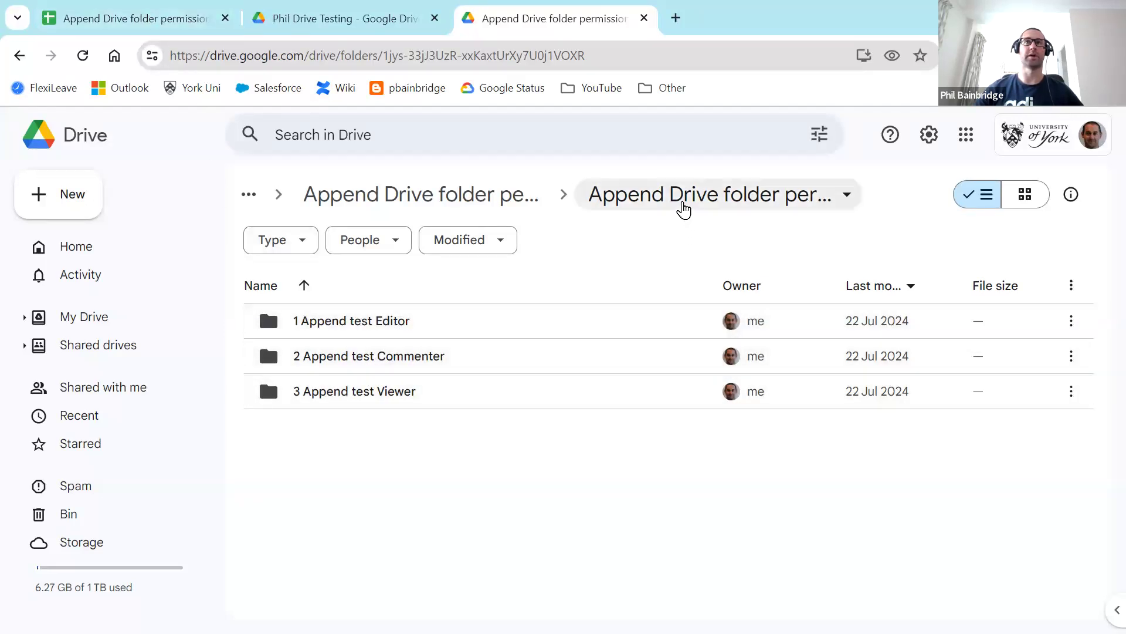
{"action": "left_click", "coordinate": [176, 19]}
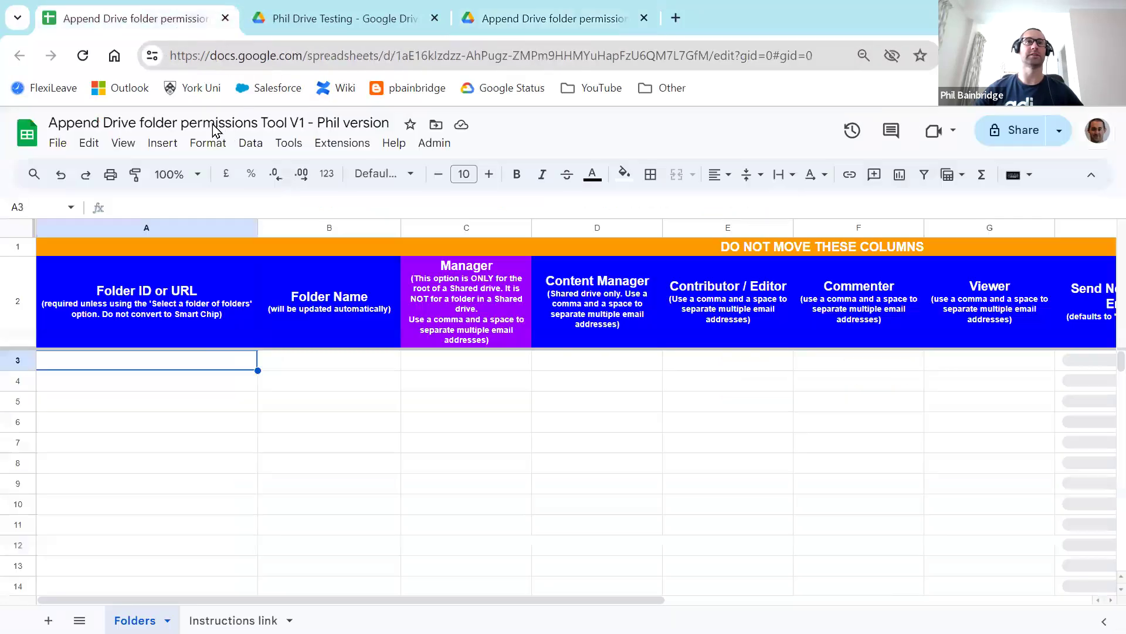
Step: Run Admin > Select a folder of folders, searching 'append drive folder permissions' and selecting the testing folder
{"action": "left_click", "coordinate": [437, 151]}
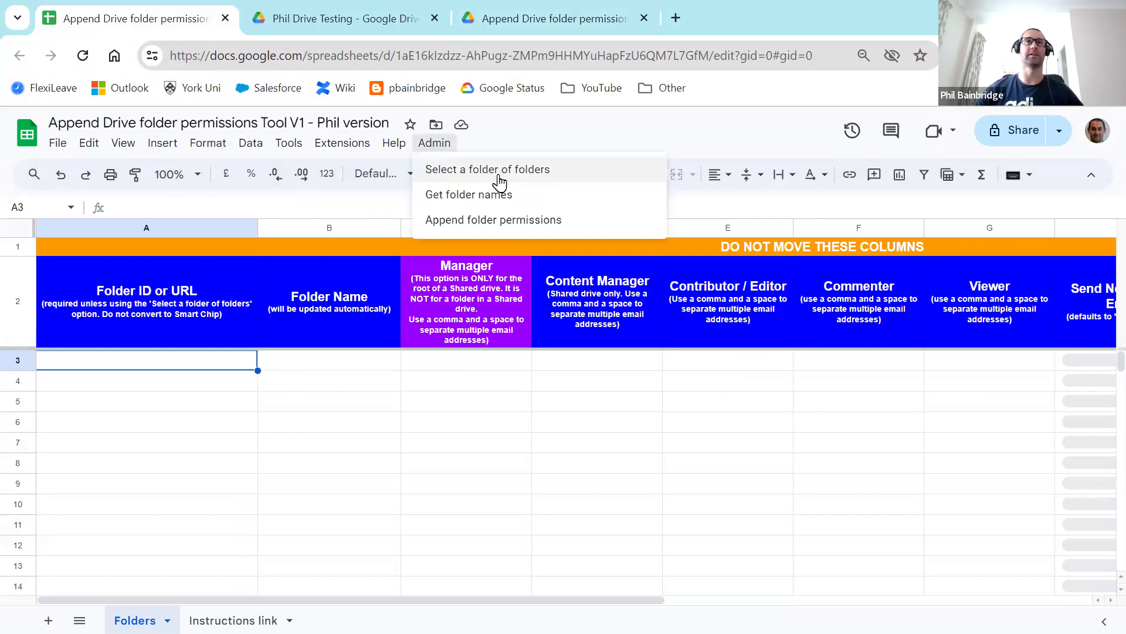
{"action": "left_click", "coordinate": [553, 178]}
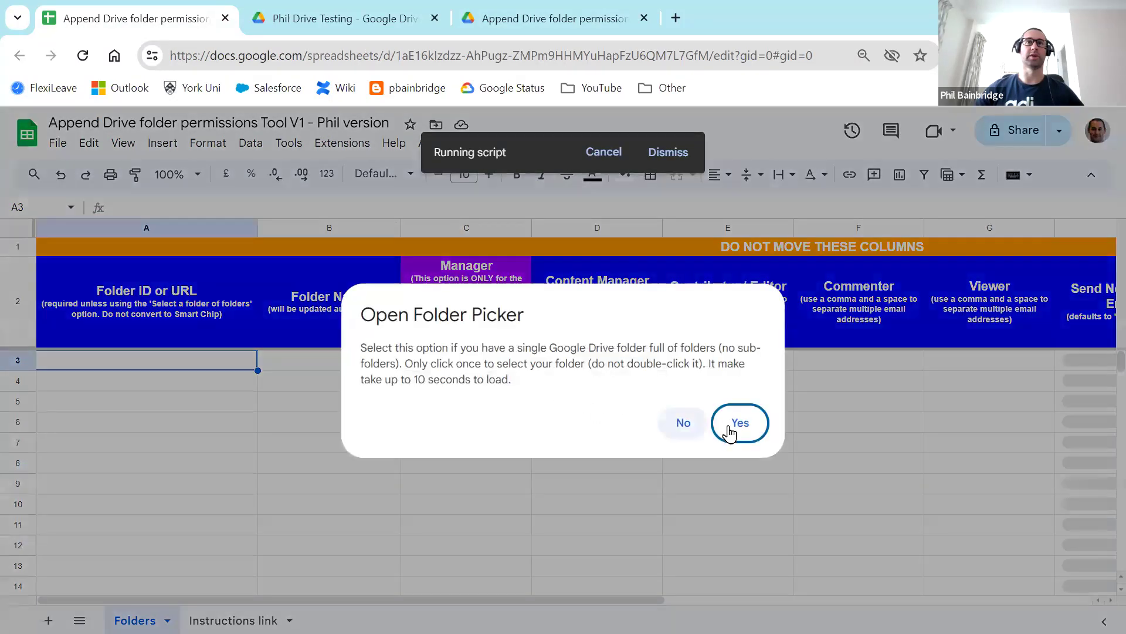
{"action": "left_click", "coordinate": [736, 422]}
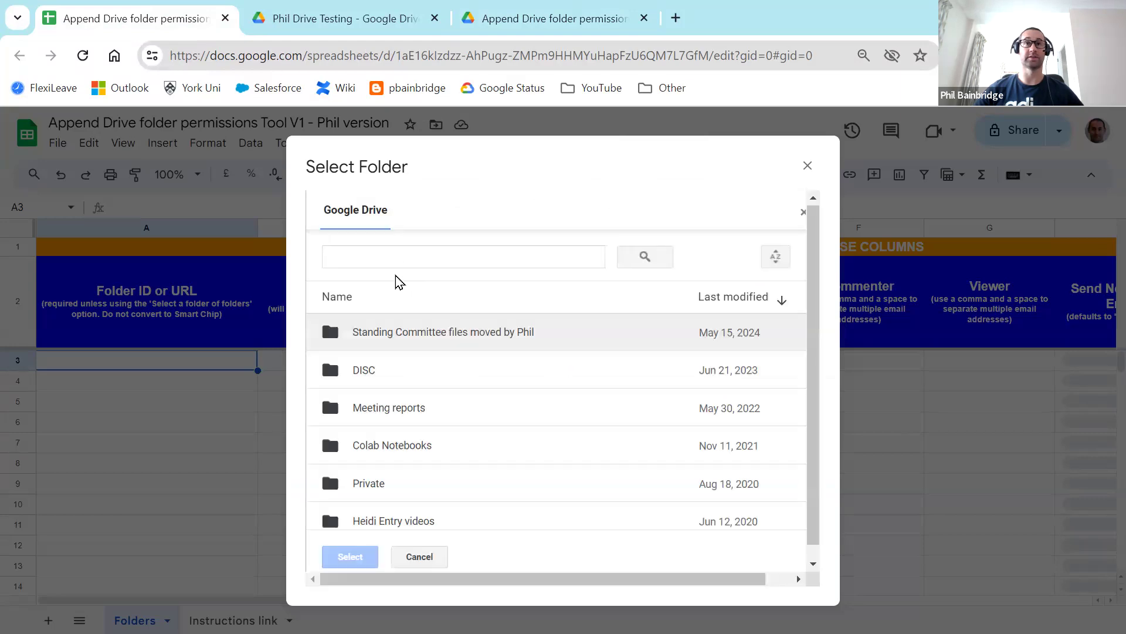
{"action": "left_click", "coordinate": [418, 257]}
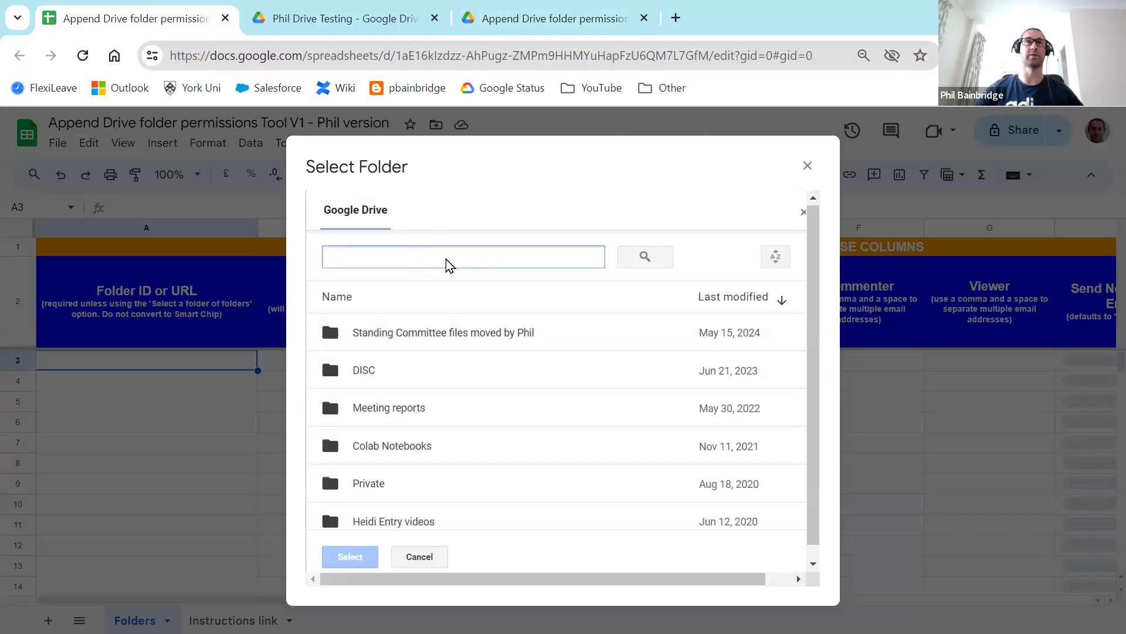
{"action": "type", "text": "append drive folder permissions"}
{"action": "key", "text": "Return"}
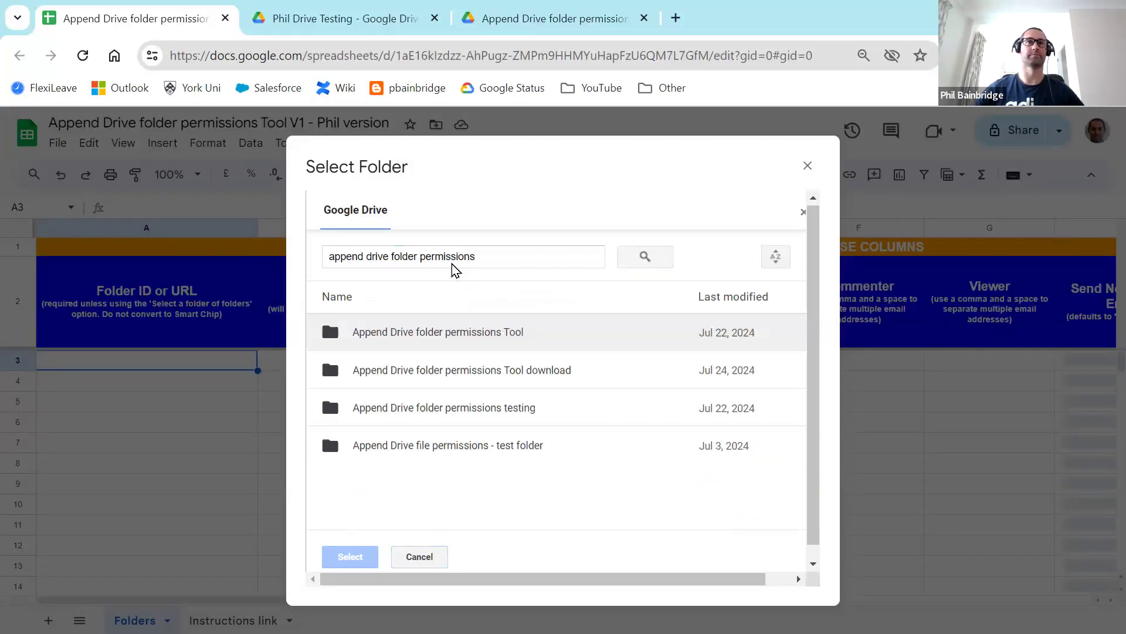
{"action": "left_click", "coordinate": [475, 413]}
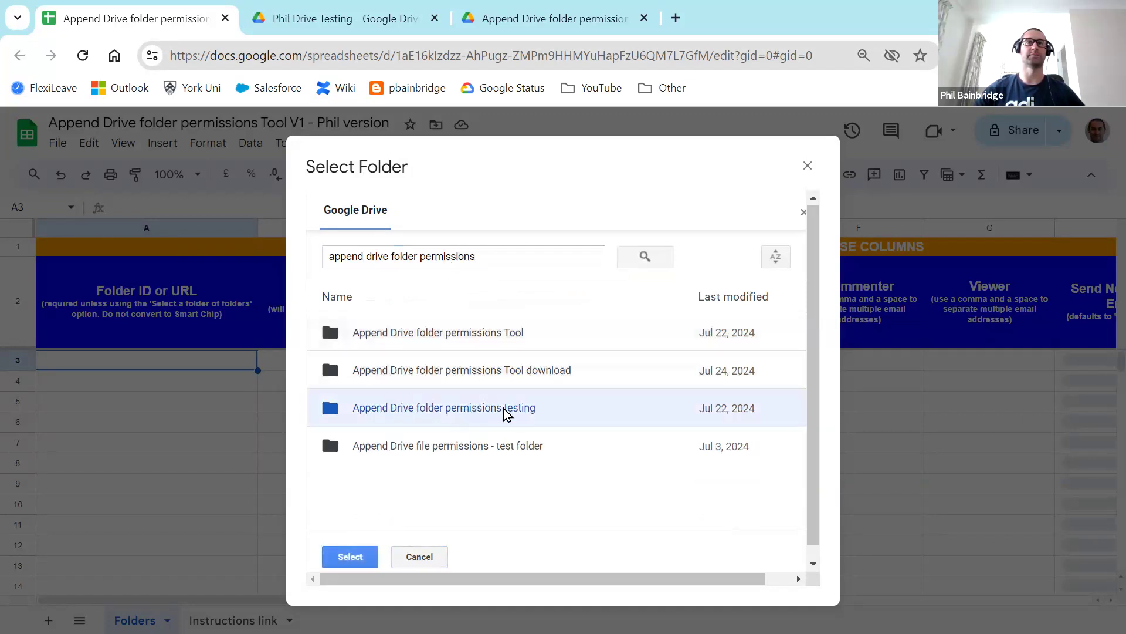
{"action": "left_click", "coordinate": [350, 558]}
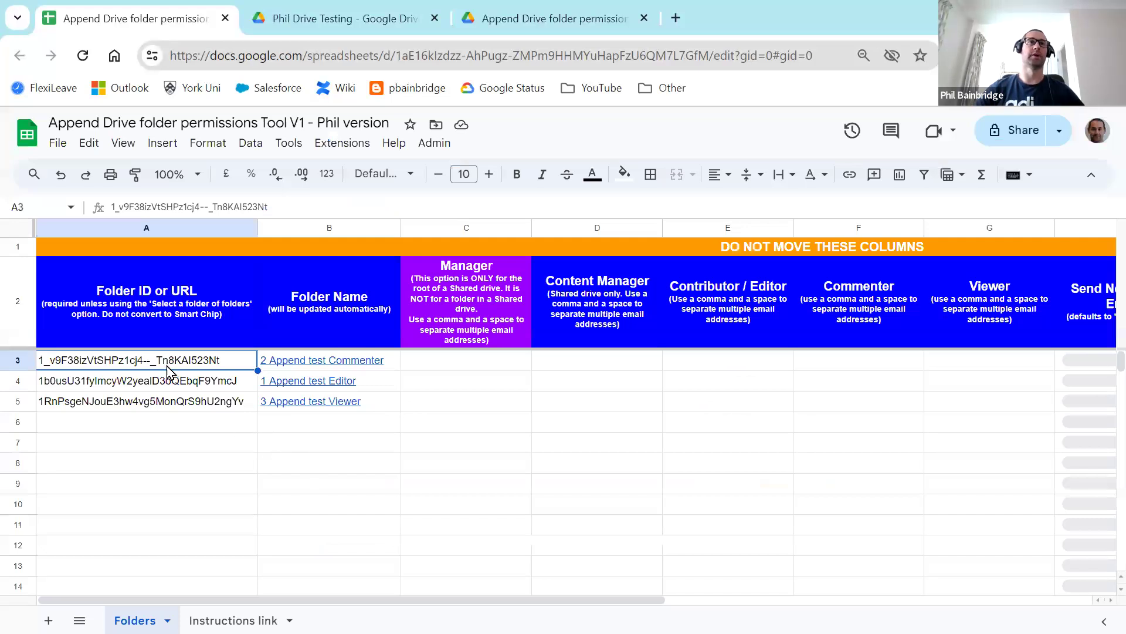
{"action": "left_click", "coordinate": [179, 425]}
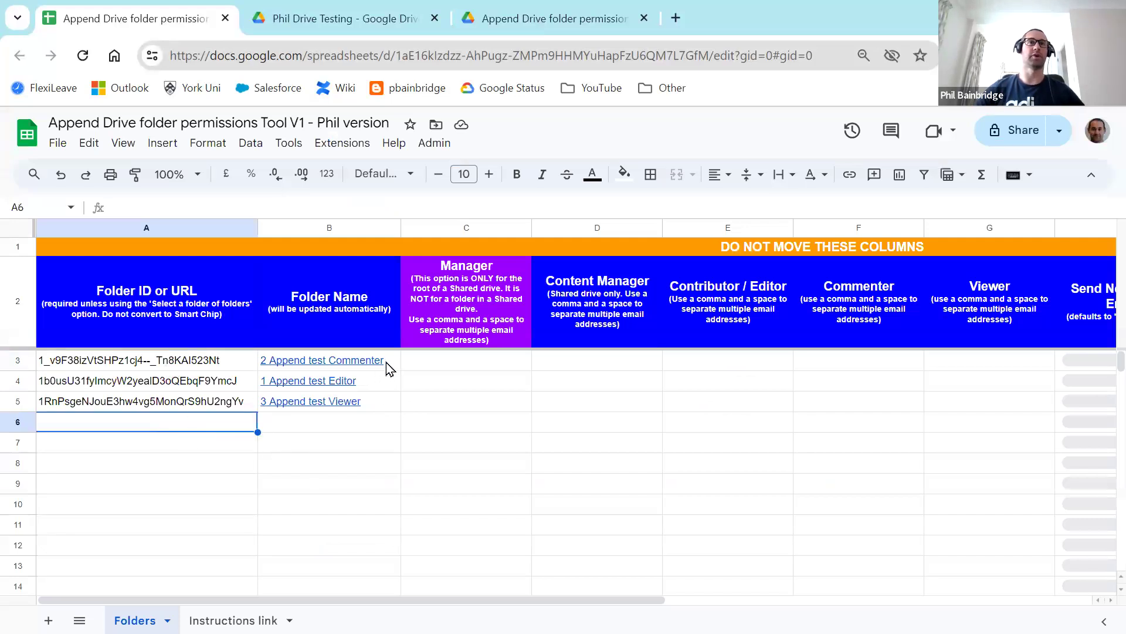
{"action": "left_click", "coordinate": [355, 360]}
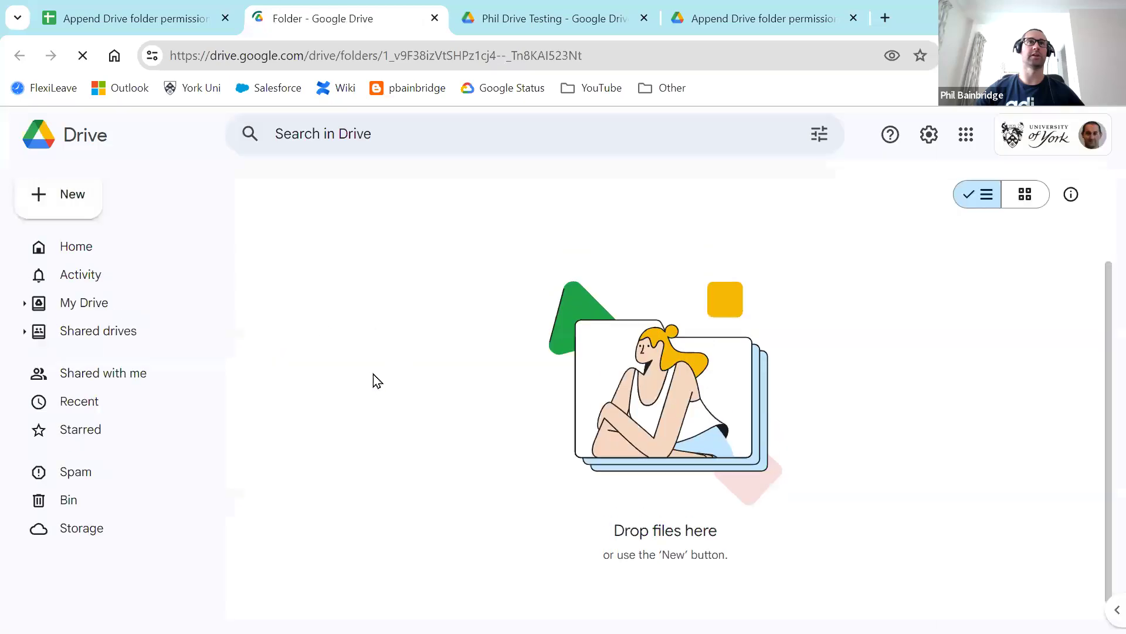
{"action": "left_click", "coordinate": [435, 18]}
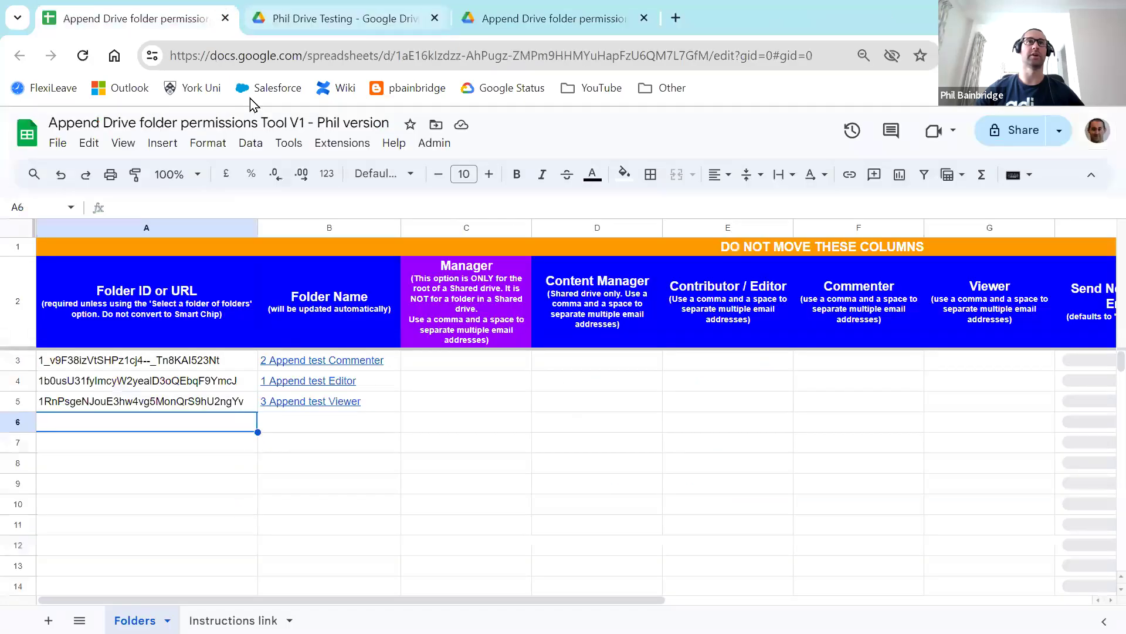
{"action": "left_click", "coordinate": [566, 382]}
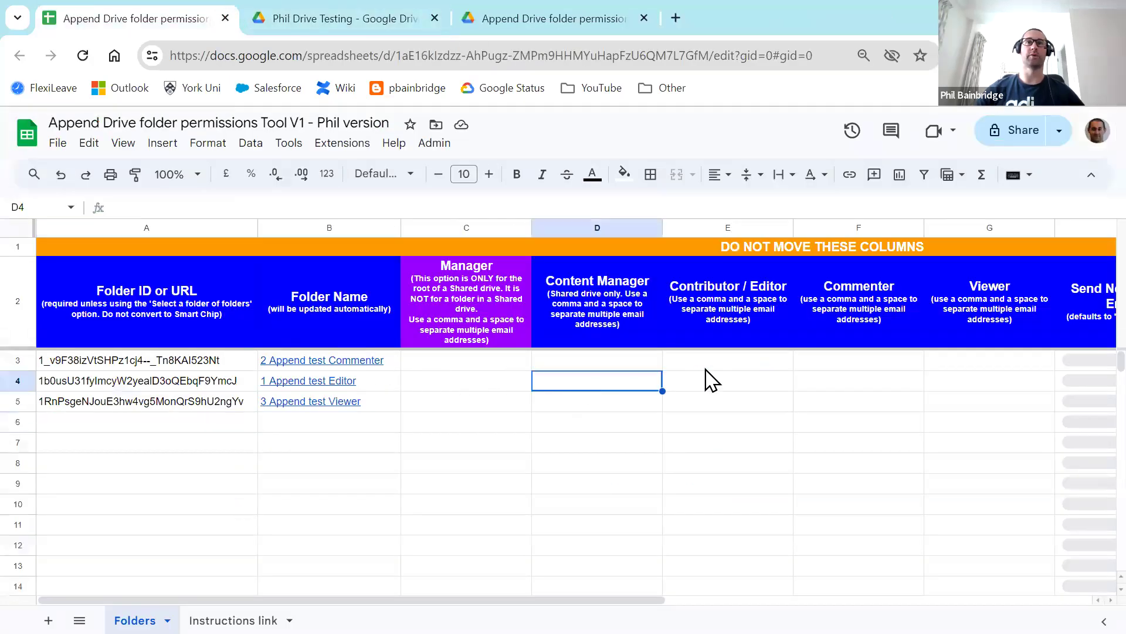
{"action": "left_click", "coordinate": [707, 364]}
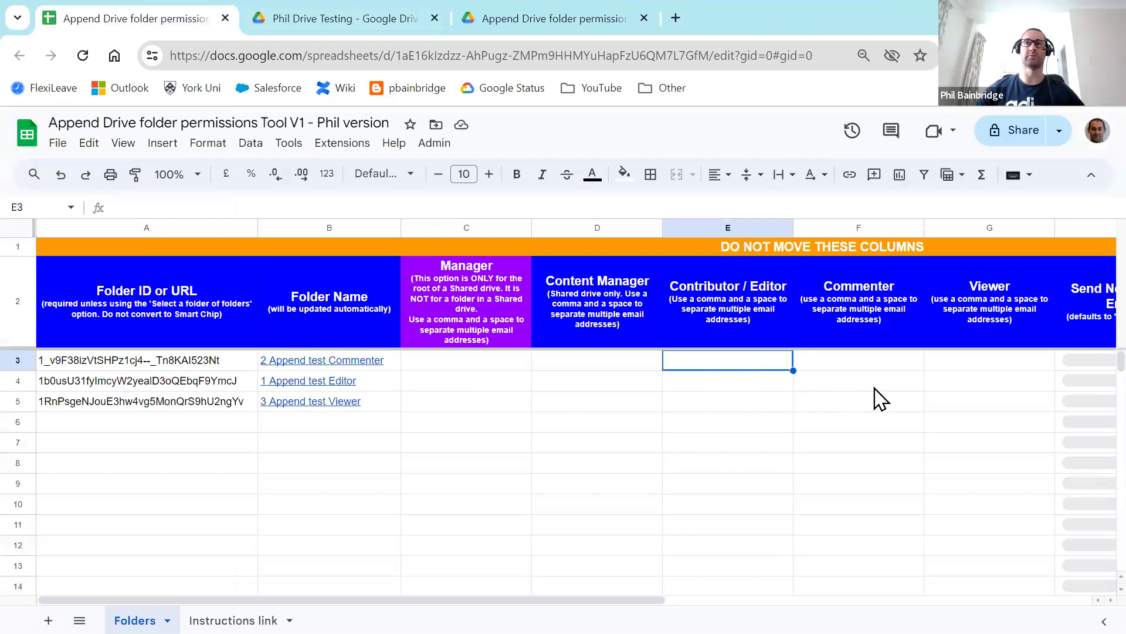
{"action": "left_click", "coordinate": [933, 384]}
{"action": "left_click_drag", "start_coordinate": [621, 598], "coordinate": [798, 598]}
{"action": "left_click", "coordinate": [873, 381]}
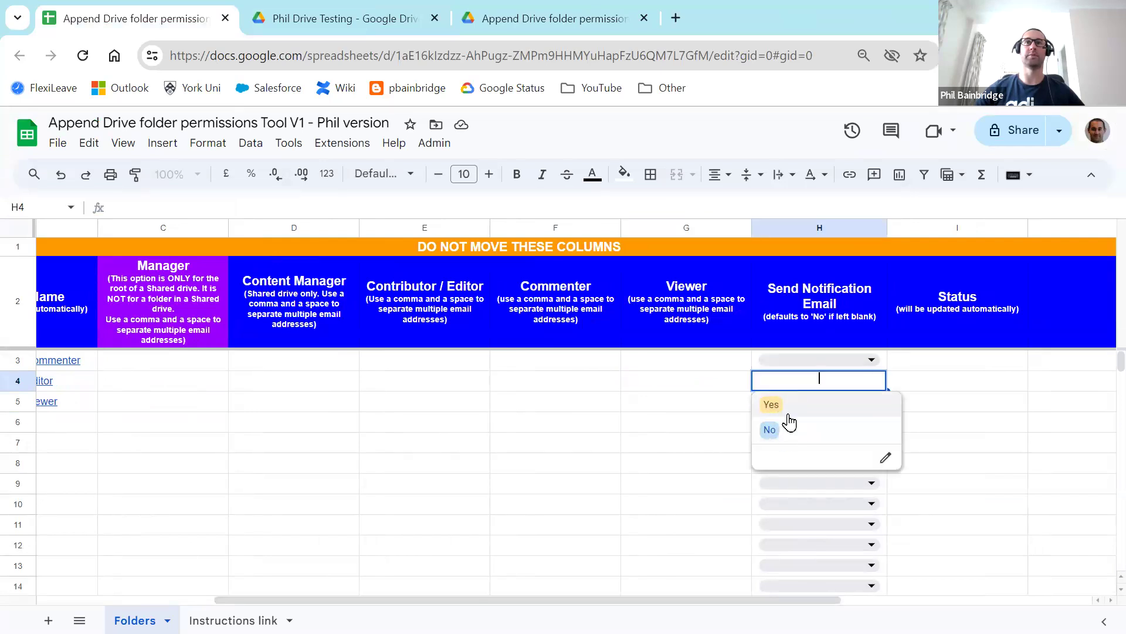
{"action": "left_click", "coordinate": [689, 387]}
{"action": "left_click_drag", "start_coordinate": [735, 600], "coordinate": [484, 600]}
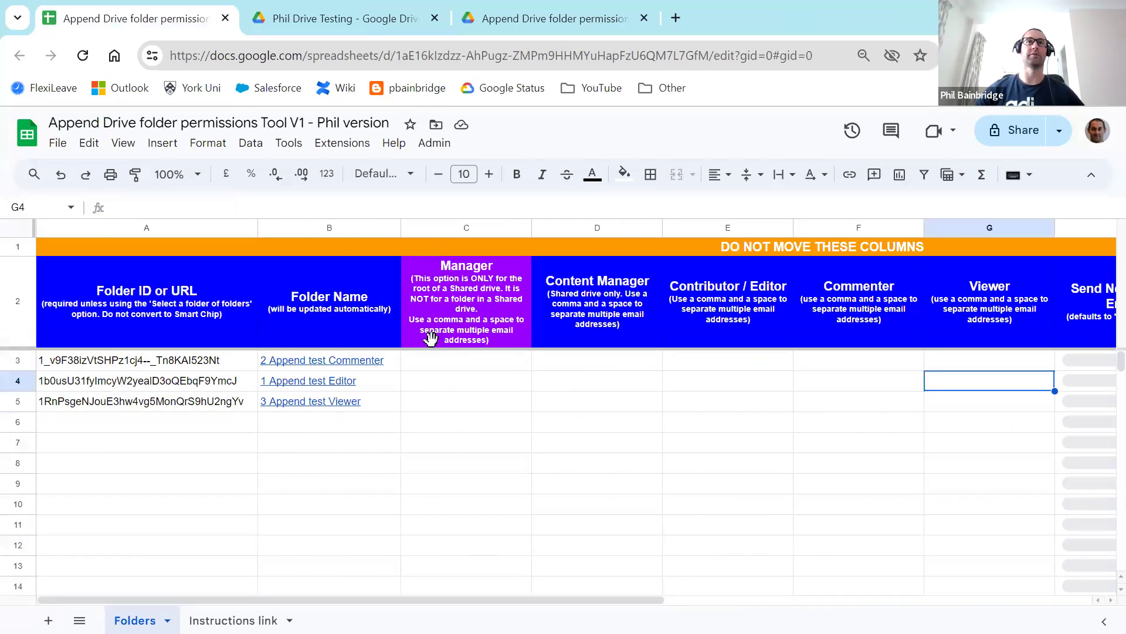